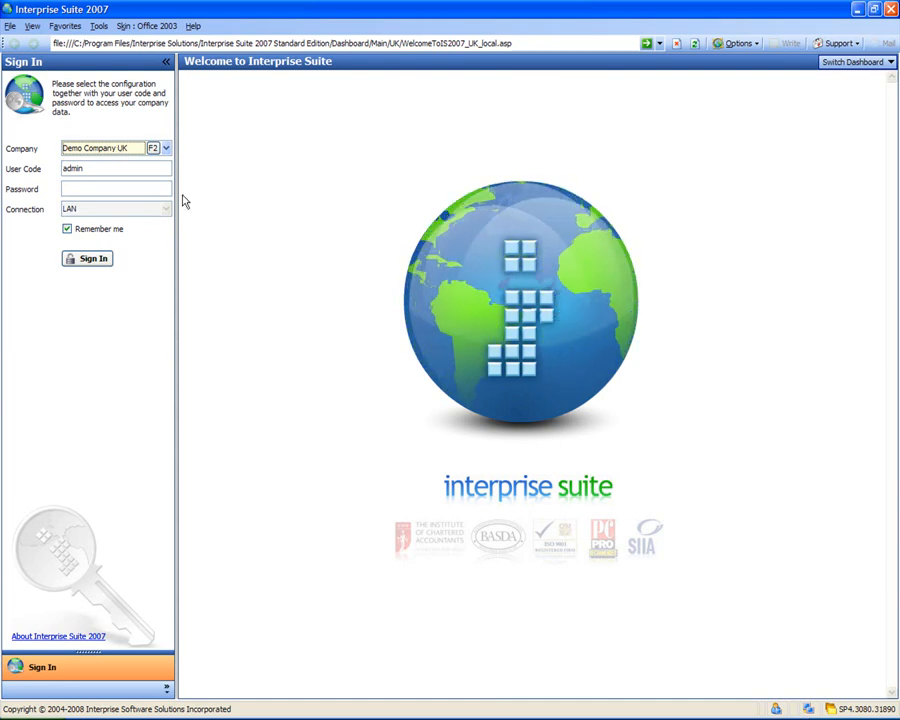
# Sign in to Demo Company UK by entering the user code and the account password
pyautogui.click(118, 190)
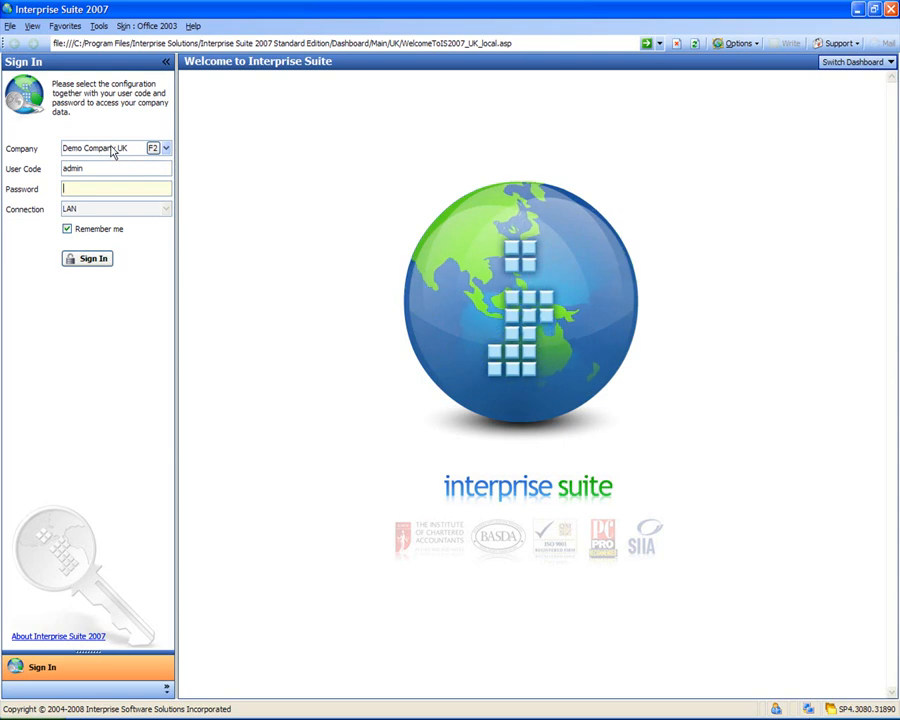
pyautogui.click(167, 148)
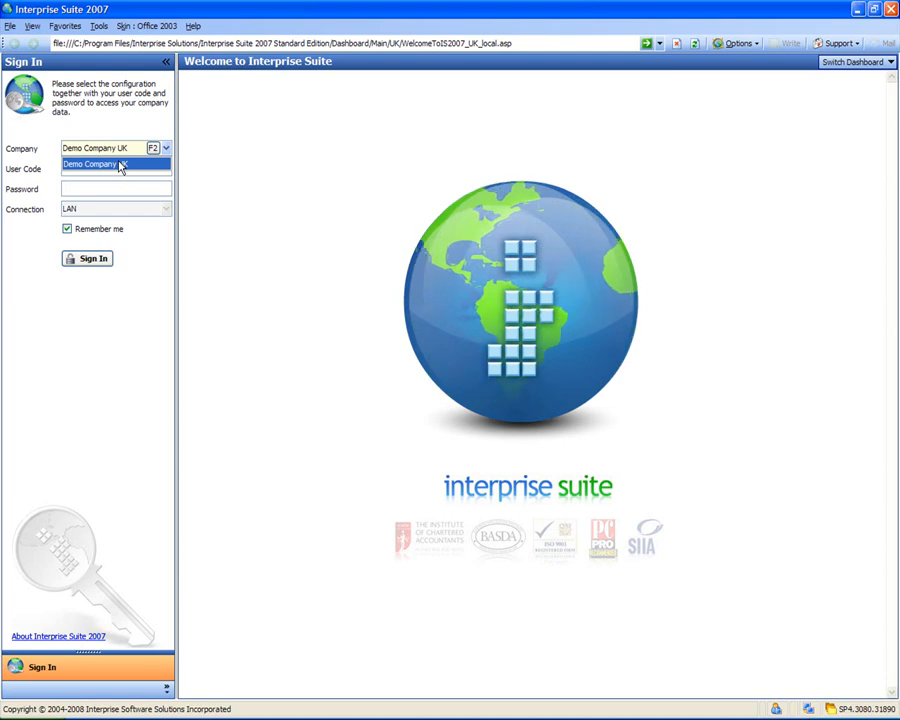
pyautogui.click(120, 166)
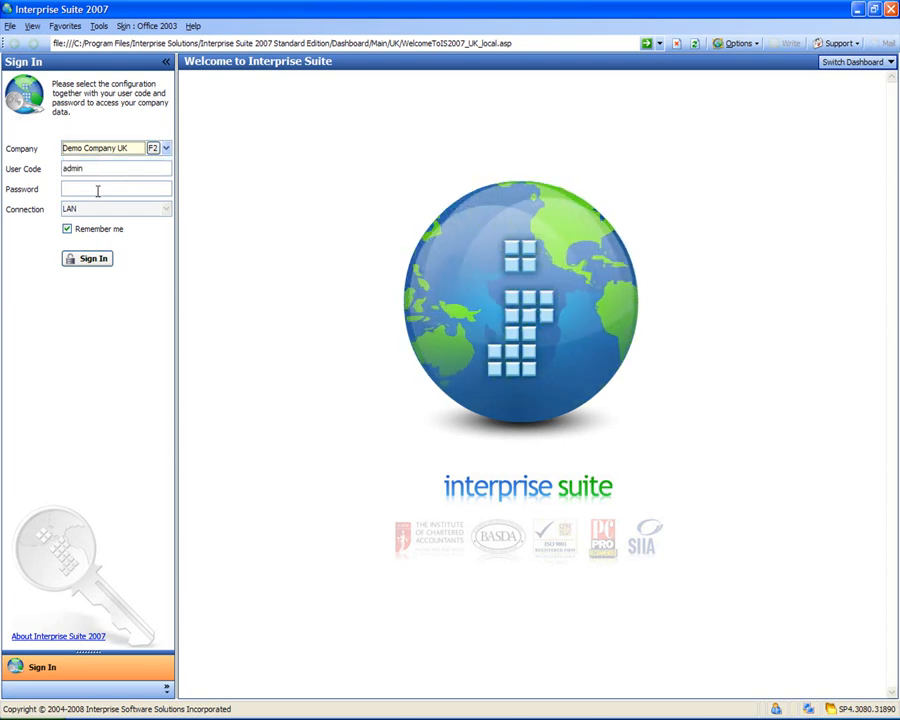
pyautogui.click(95, 189)
pyautogui.click(89, 169)
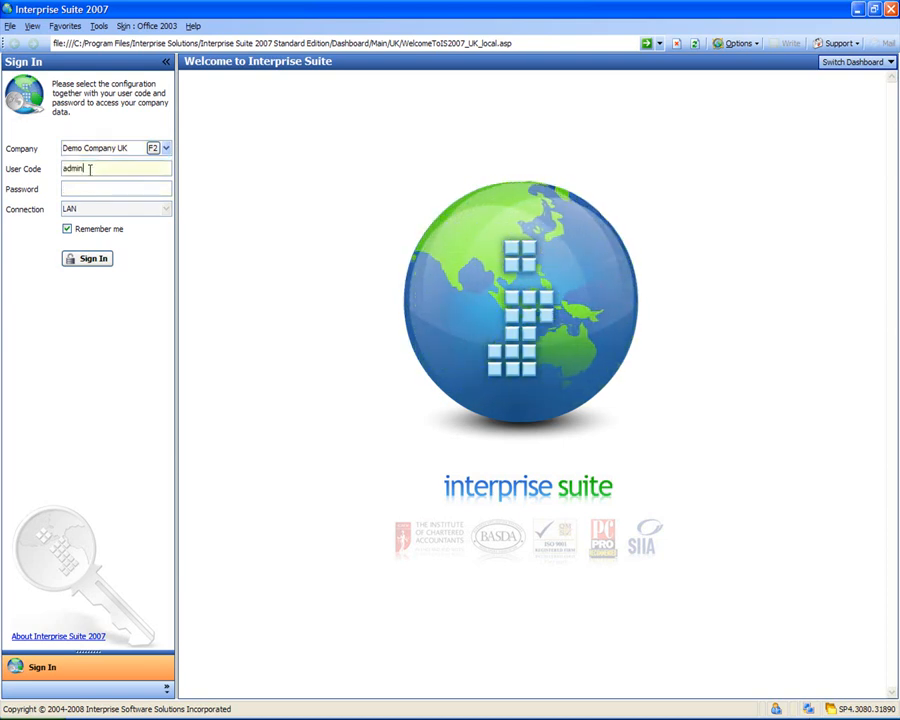
pyautogui.click(94, 189)
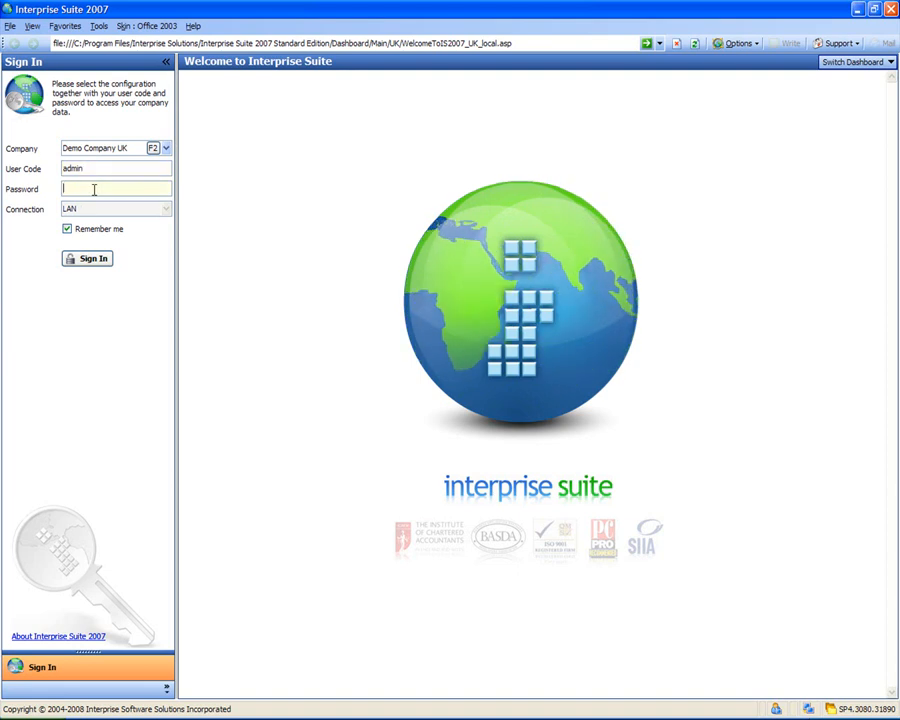
pyautogui.write('*****')
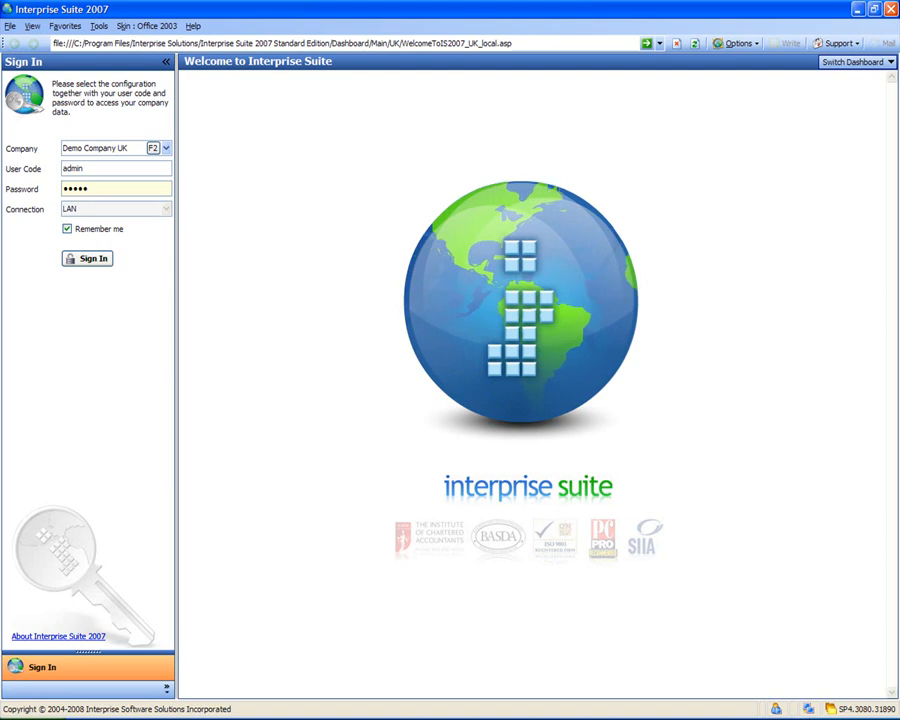
pyautogui.press('Return')
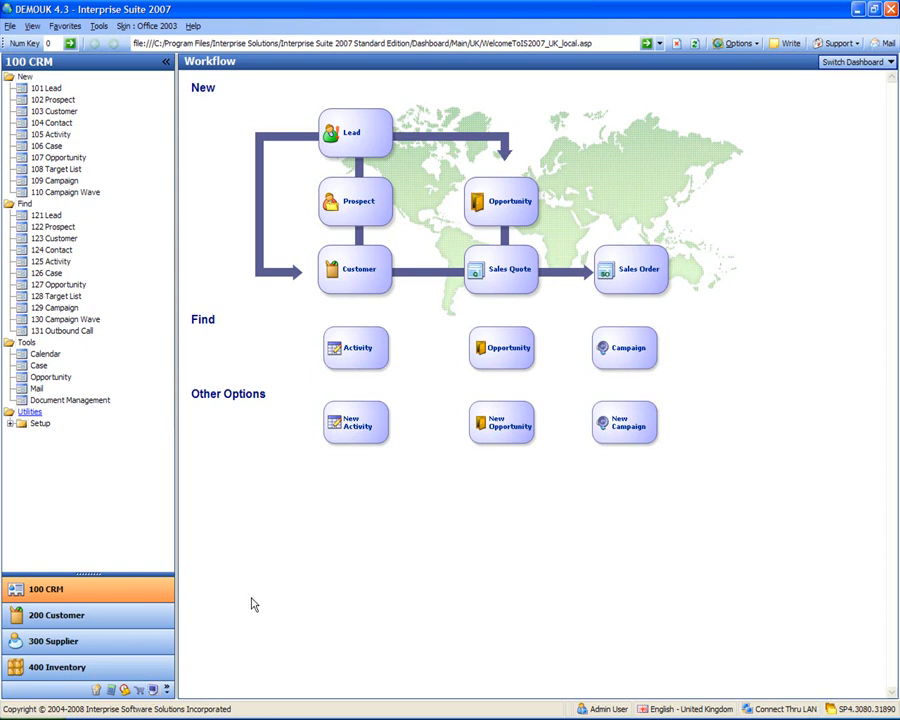
# Expand the module strip and switch to the 900 System Manager module
pyautogui.moveTo(87, 573)
pyautogui.mouseDown()
pyautogui.moveTo(108, 440)
pyautogui.moveTo(94, 598)
pyautogui.moveTo(74, 659)
pyautogui.moveTo(104, 572)
pyautogui.mouseUp()
pyautogui.click(153, 690)
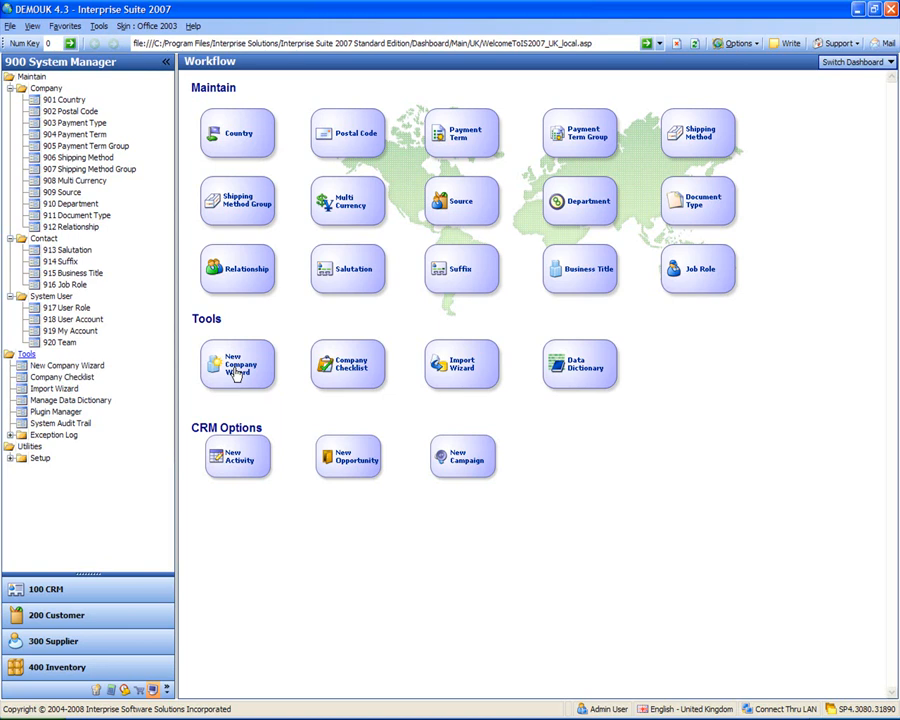
# Launch the New Company Wizard from Tools and advance past its welcome page
pyautogui.click(70, 366)
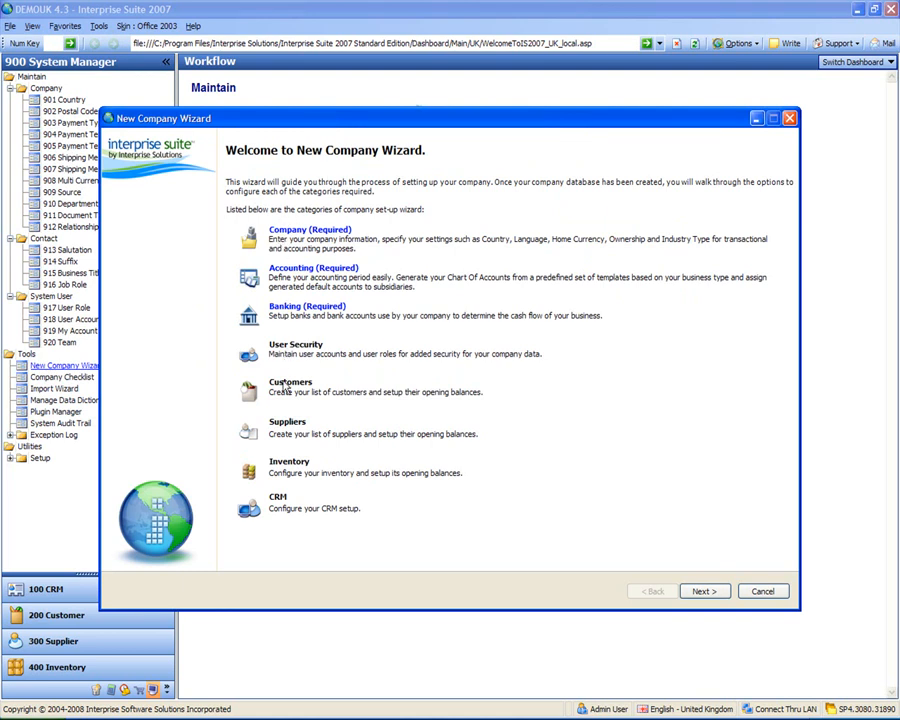
pyautogui.click(705, 591)
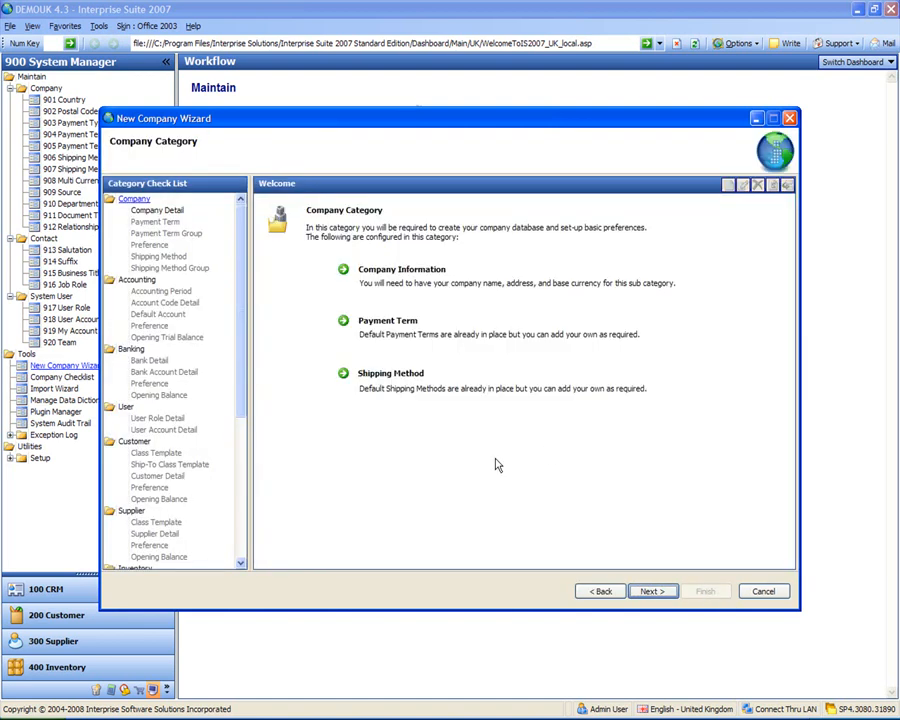
pyautogui.click(651, 592)
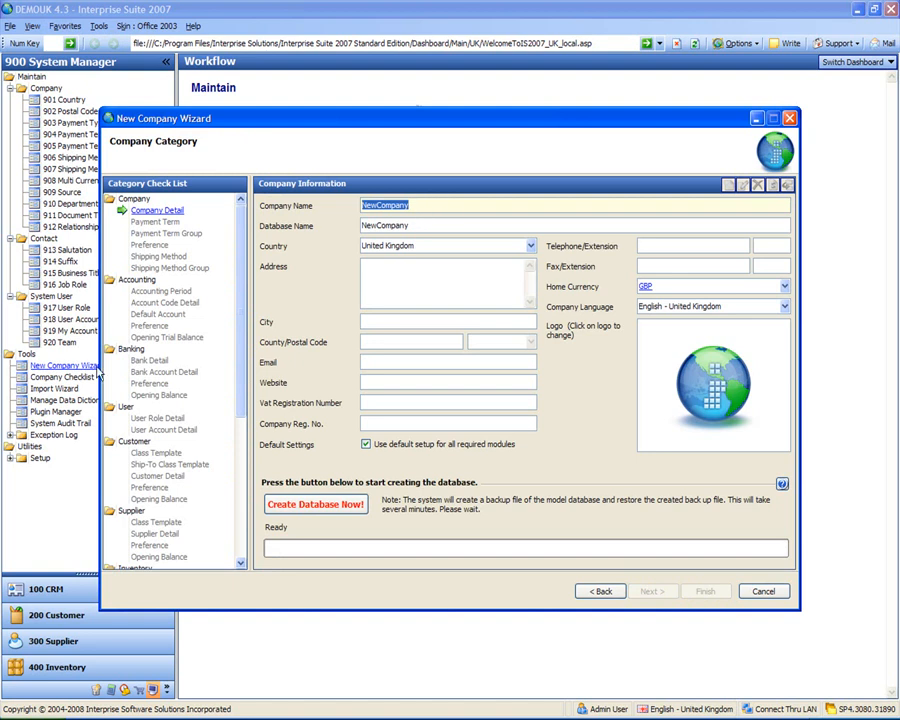
pyautogui.write('Dangerous Toys R Us')
# Name the company 'Dangerous Toys R Us' with database name 'Dangerous', moving on to the address fields
pyautogui.press('Tab')
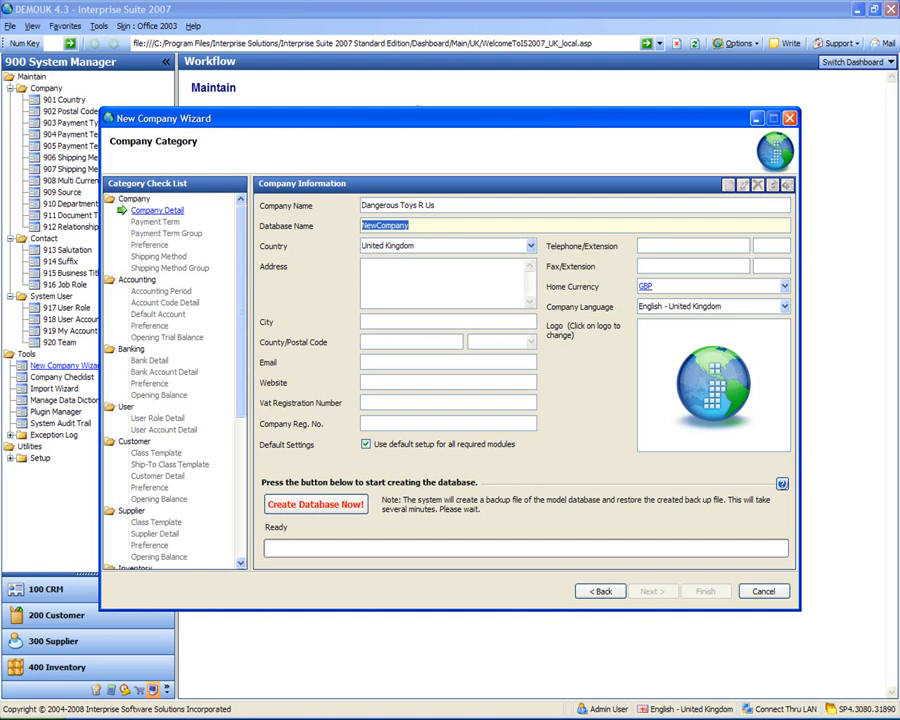
pyautogui.write('Dangerous')
pyautogui.press('Tab')
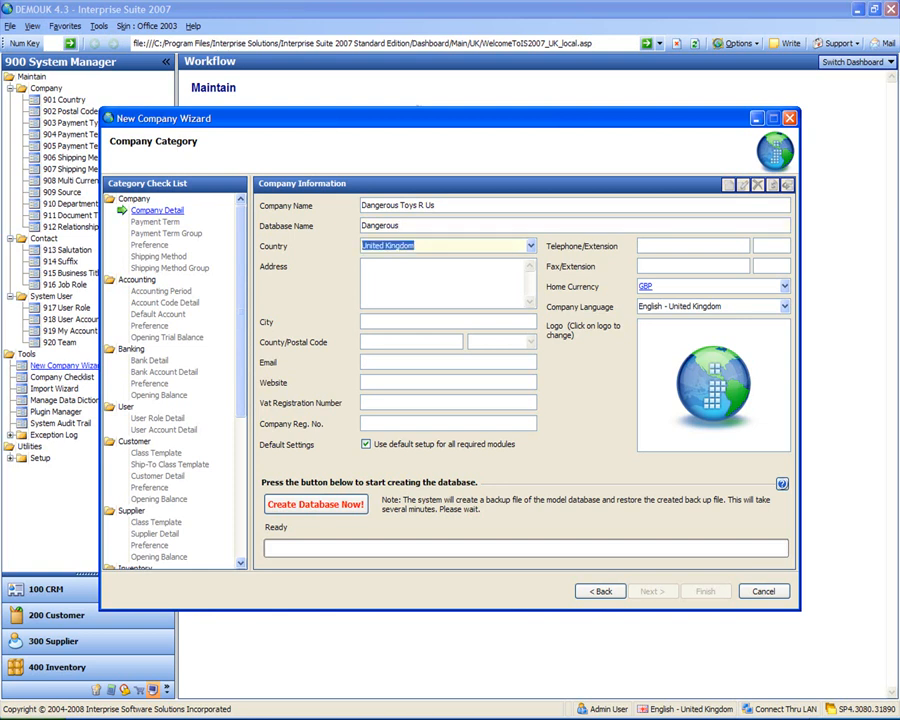
pyautogui.press('Tab')
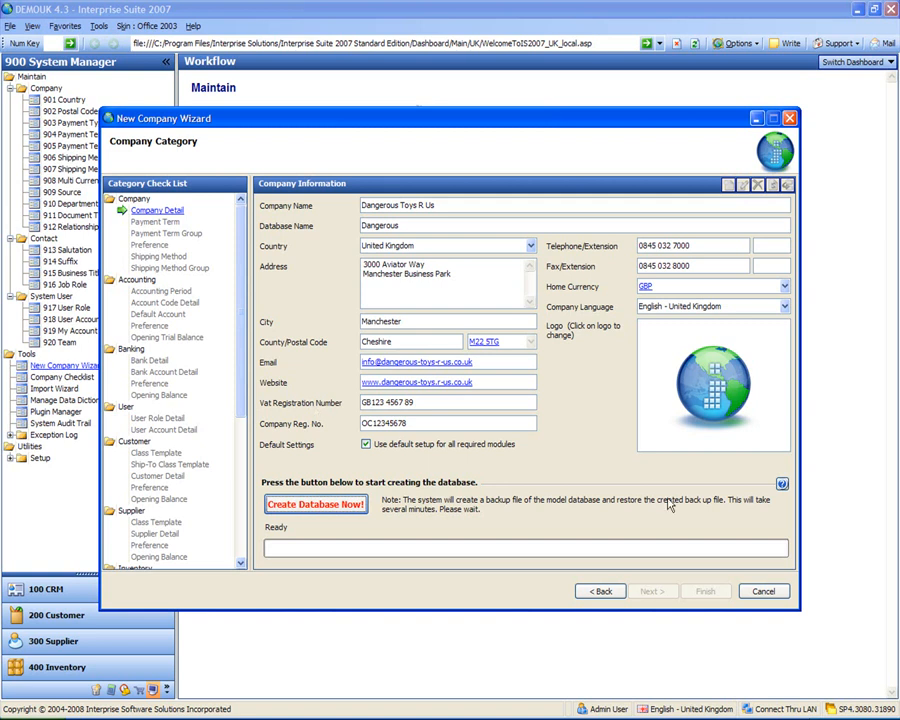
# Set the company logo to Belt Gun.jpg from the Self Study Workshop Course logos folder
pyautogui.click(713, 395)
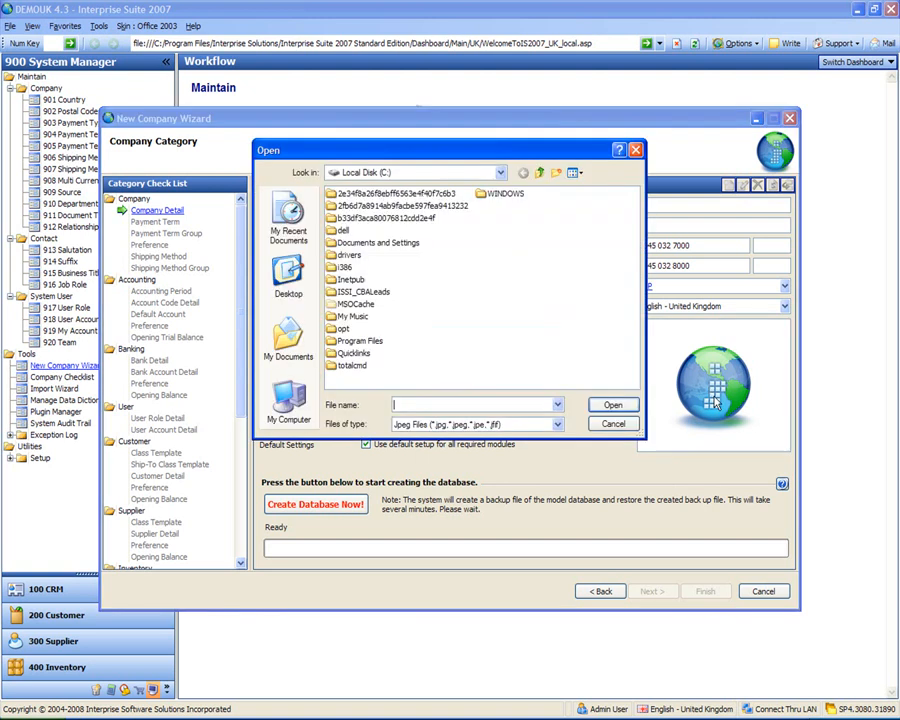
pyautogui.click(293, 268)
pyautogui.doubleClick(353, 233)
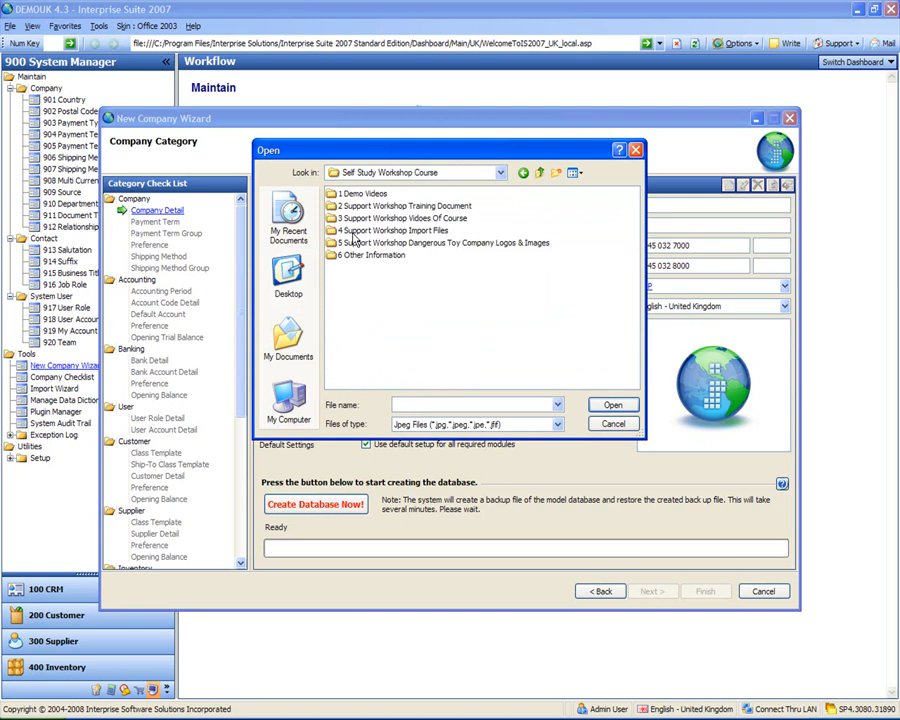
pyautogui.doubleClick(421, 243)
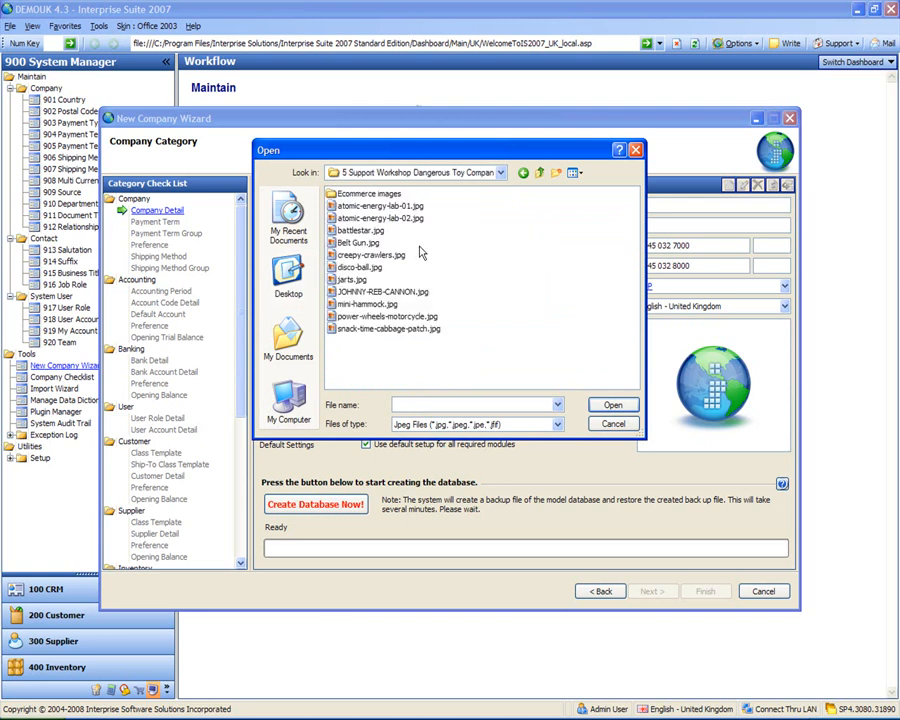
pyautogui.doubleClick(357, 243)
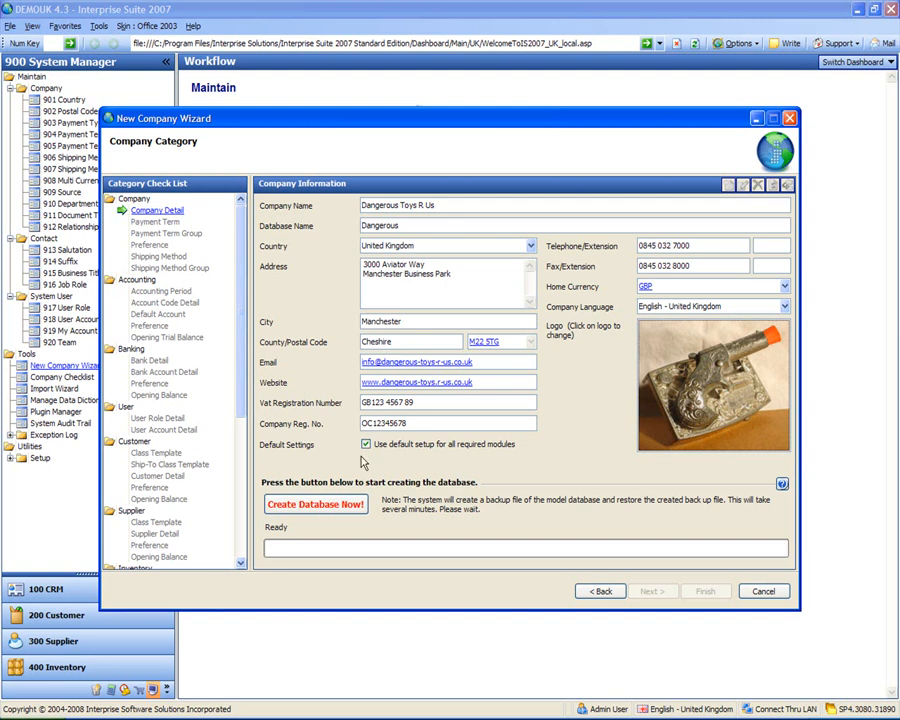
# Create the Dangerous company database
pyautogui.click(309, 505)
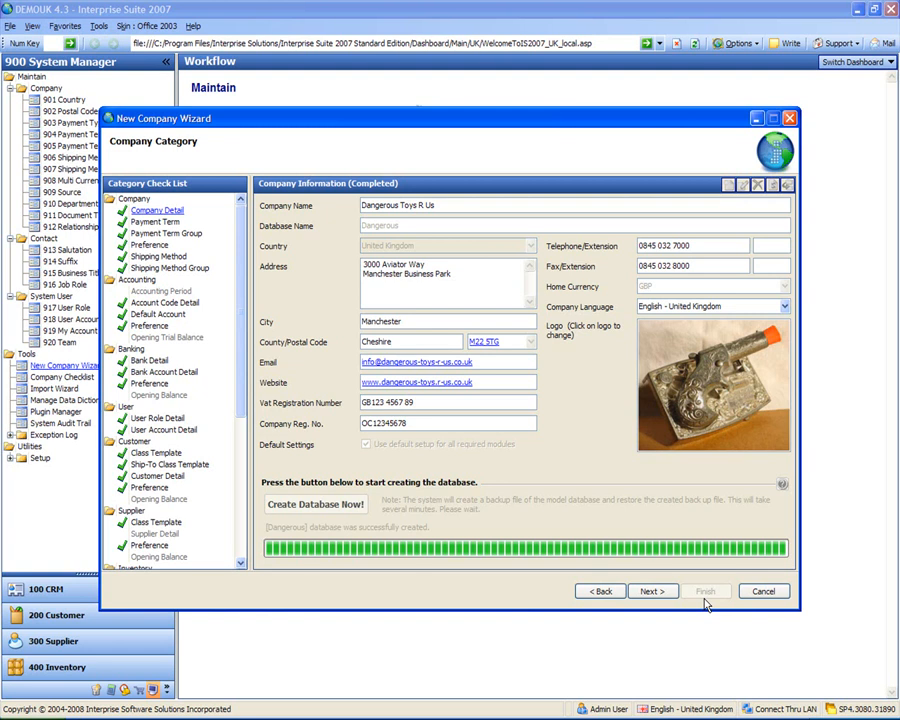
# Skip through payment terms, preferences and shipping methods to the Accounting Period Wizard
pyautogui.click(650, 592)
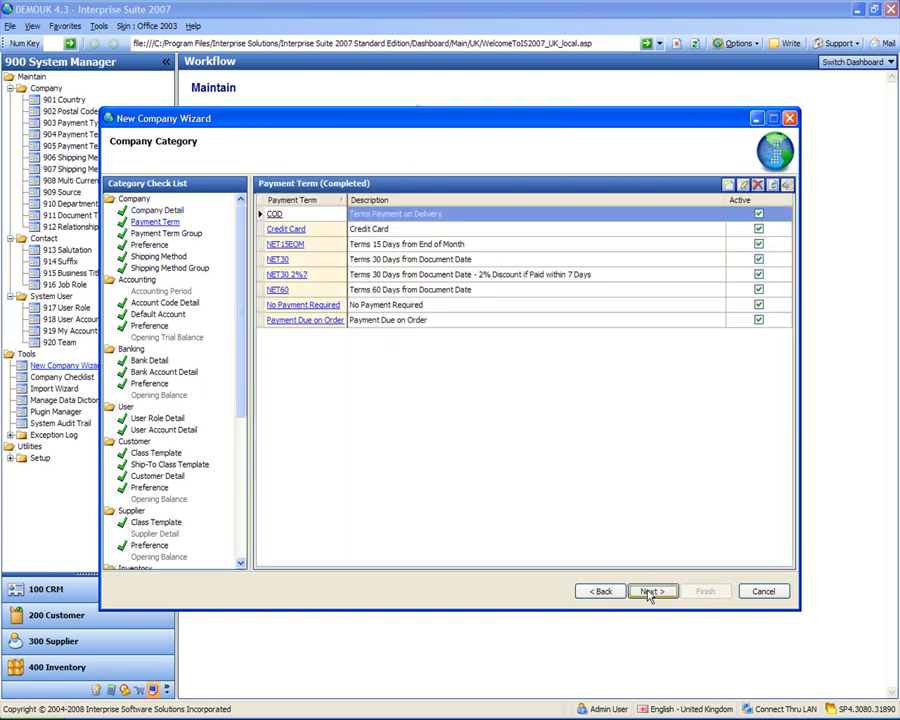
pyautogui.click(650, 592)
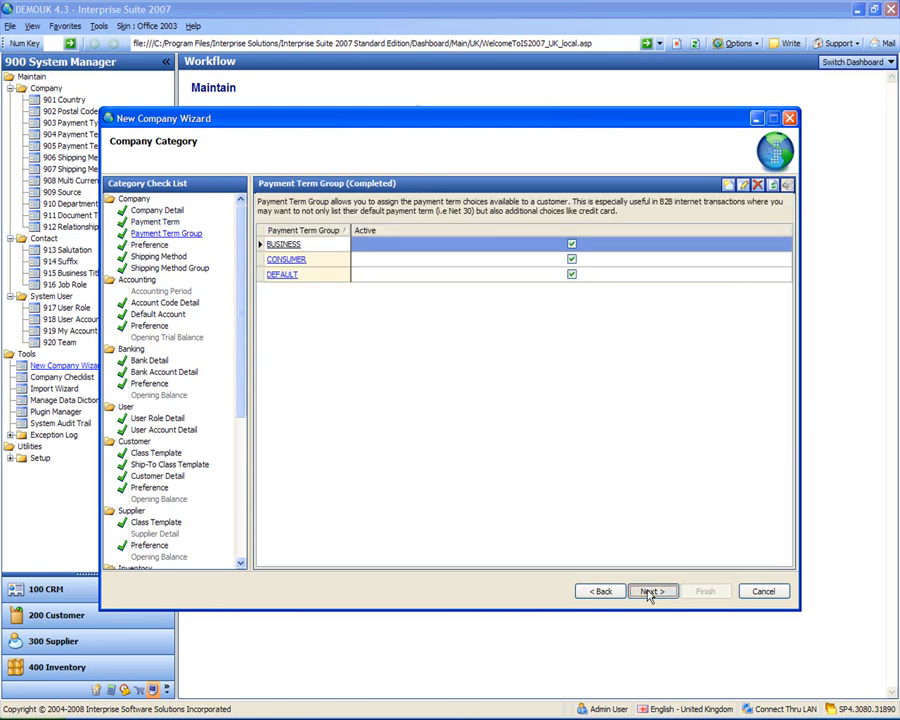
pyautogui.click(650, 592)
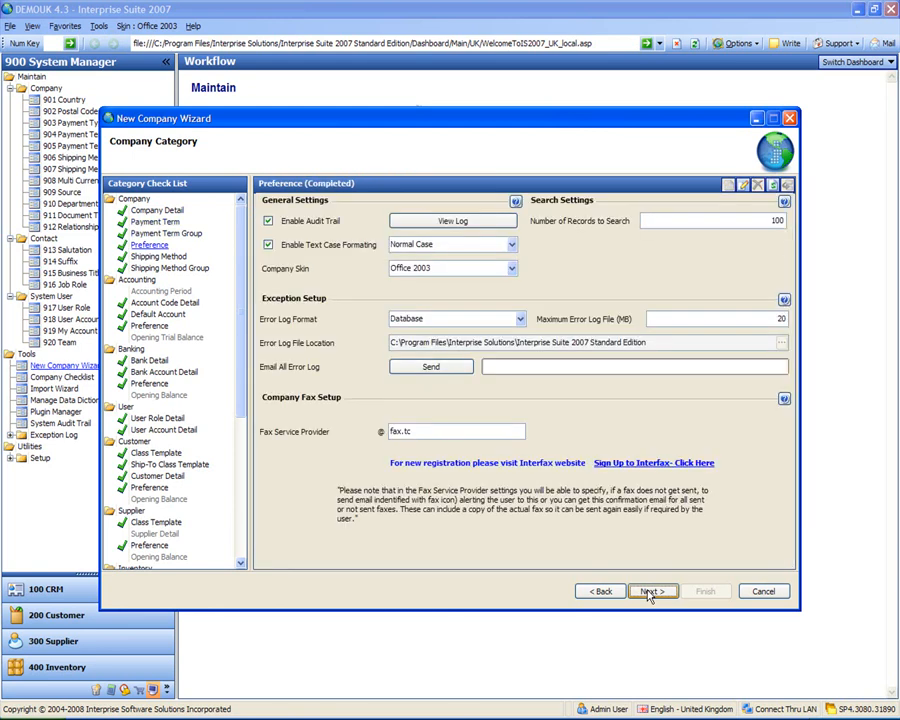
pyautogui.click(650, 592)
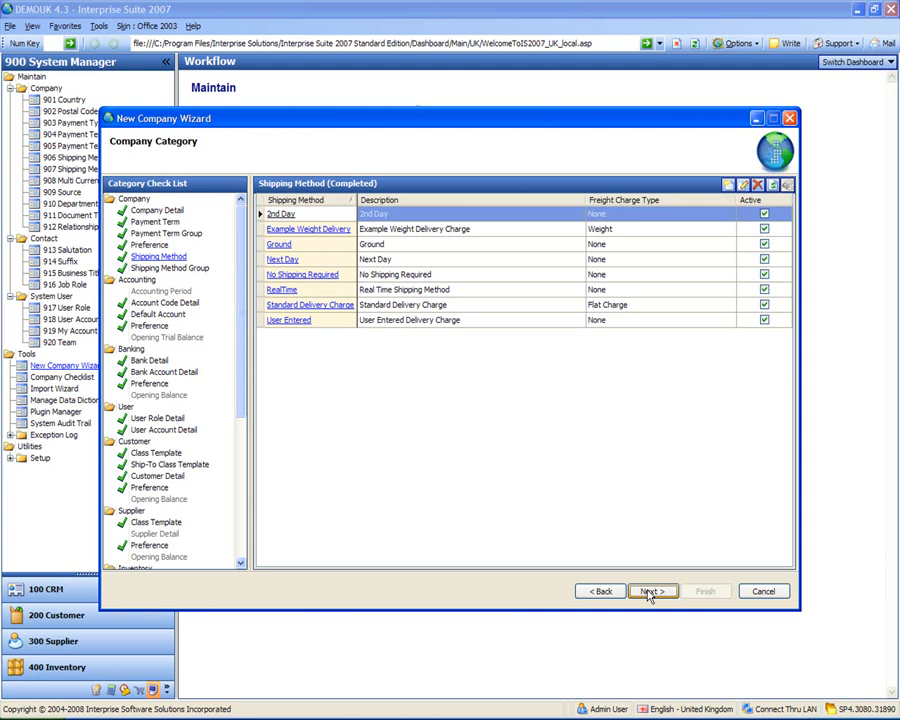
pyautogui.click(651, 591)
pyautogui.click(651, 591)
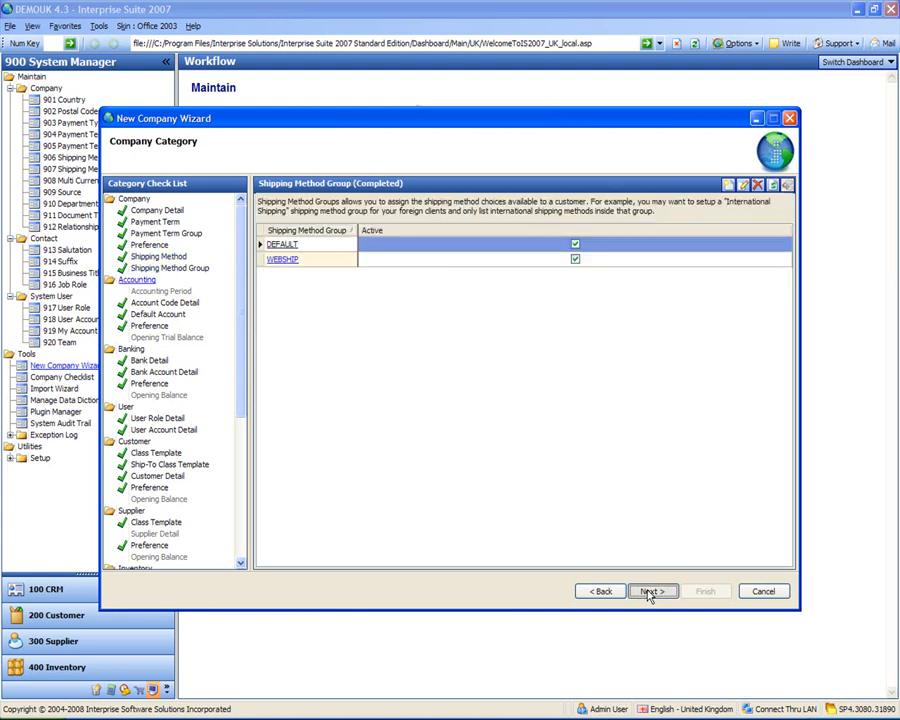
pyautogui.click(651, 591)
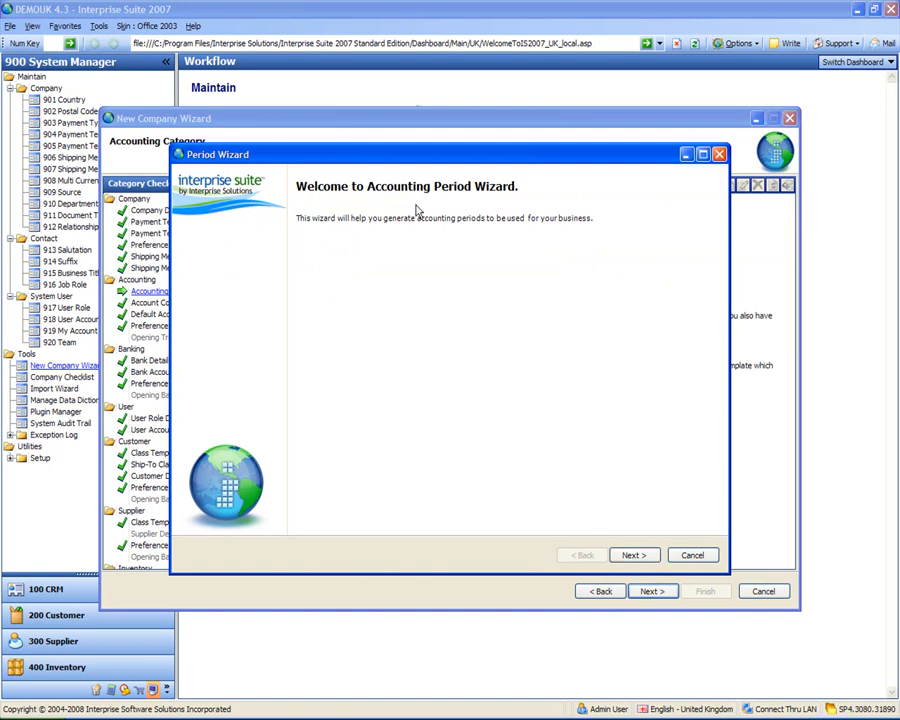
# Start the fiscal year on 01/04/2007, giving 12 monthly periods ending 31/03/2008
pyautogui.click(634, 561)
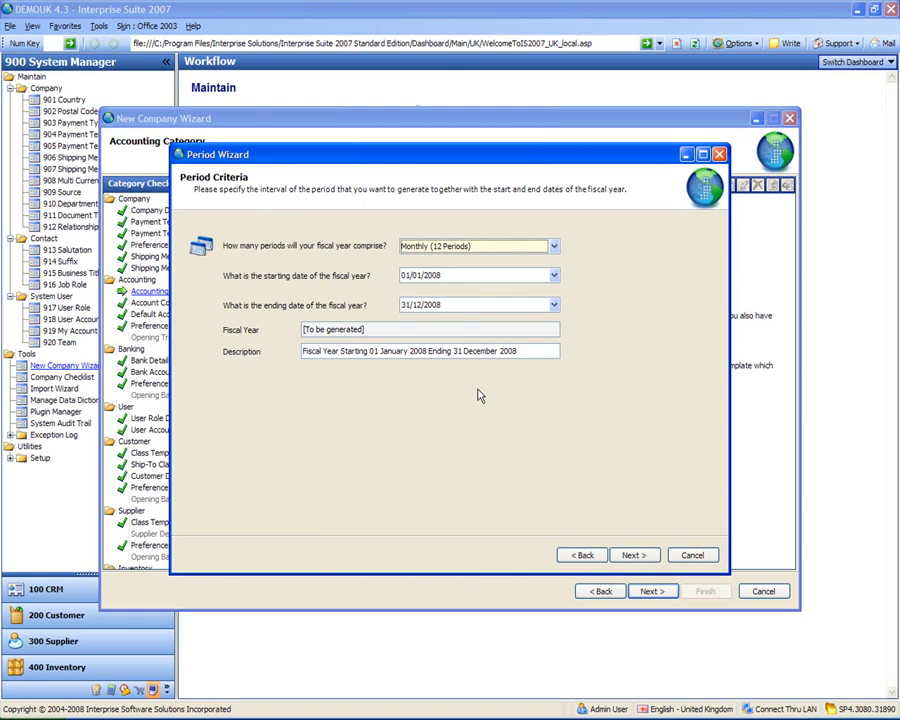
pyautogui.click(554, 276)
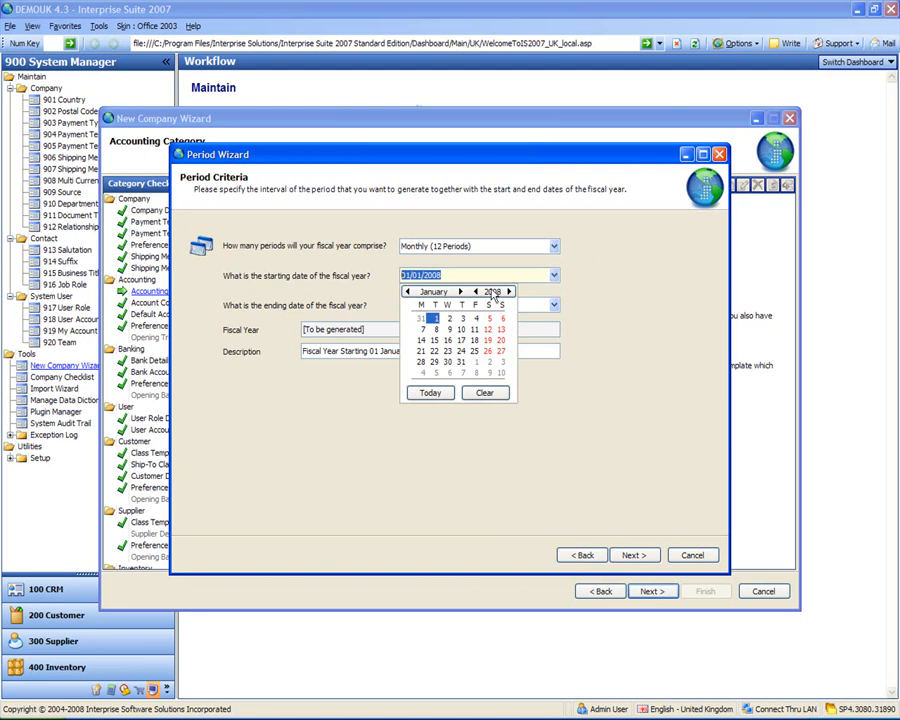
pyautogui.click(476, 292)
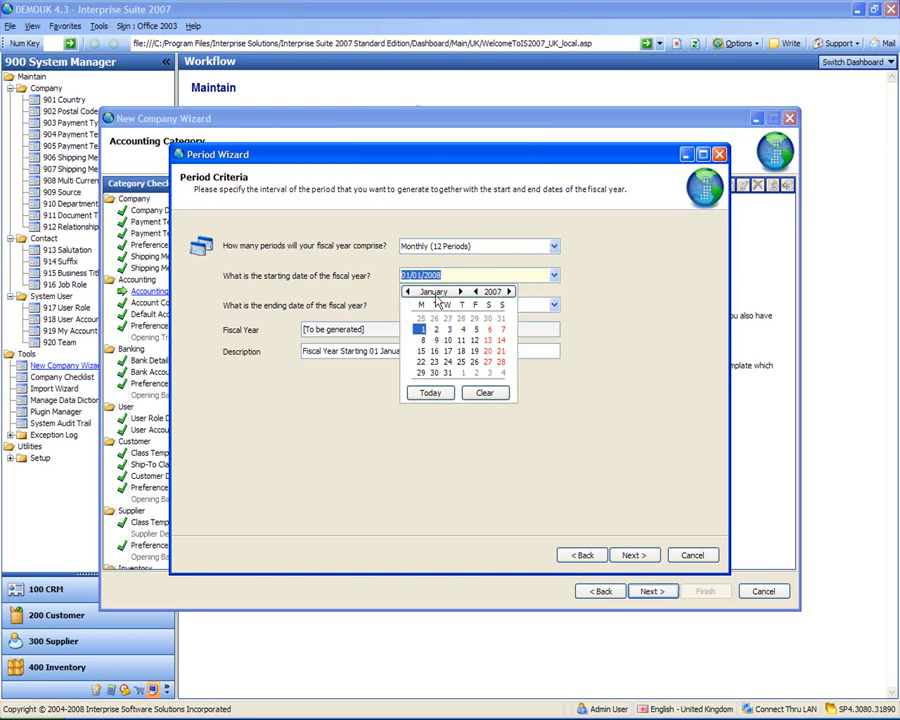
pyautogui.click(460, 291)
pyautogui.click(460, 291)
pyautogui.click(460, 291)
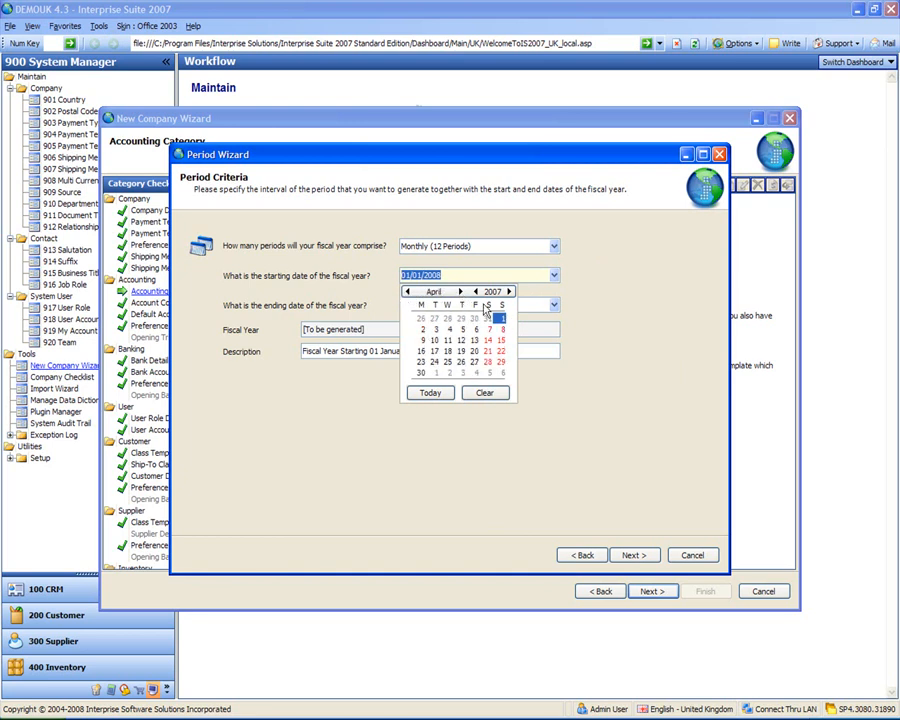
pyautogui.click(499, 318)
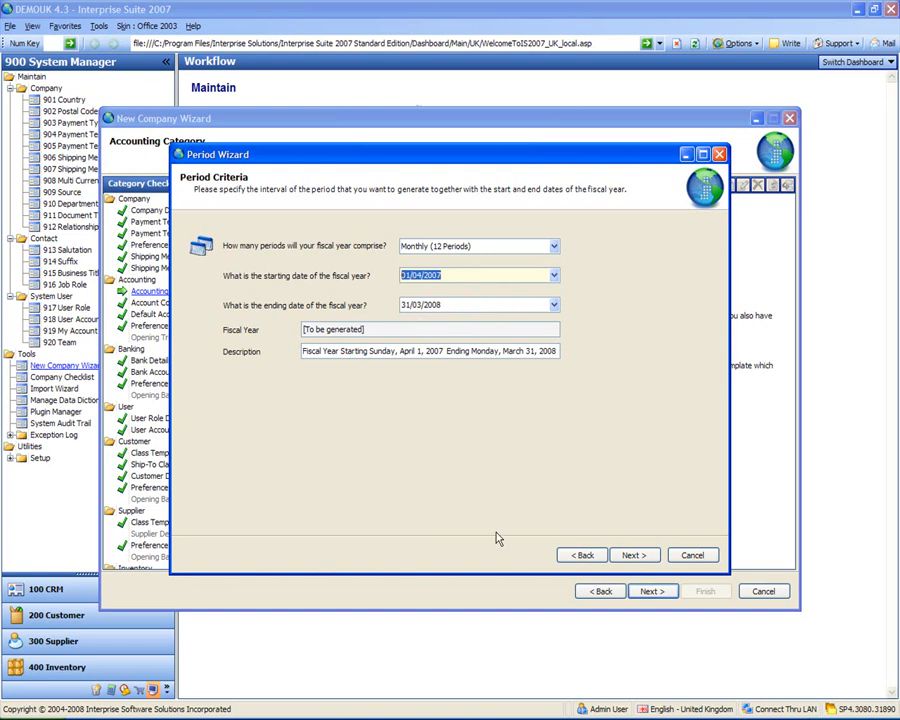
# Make December 2007 the current accounting period and continue to the completion page
pyautogui.click(637, 558)
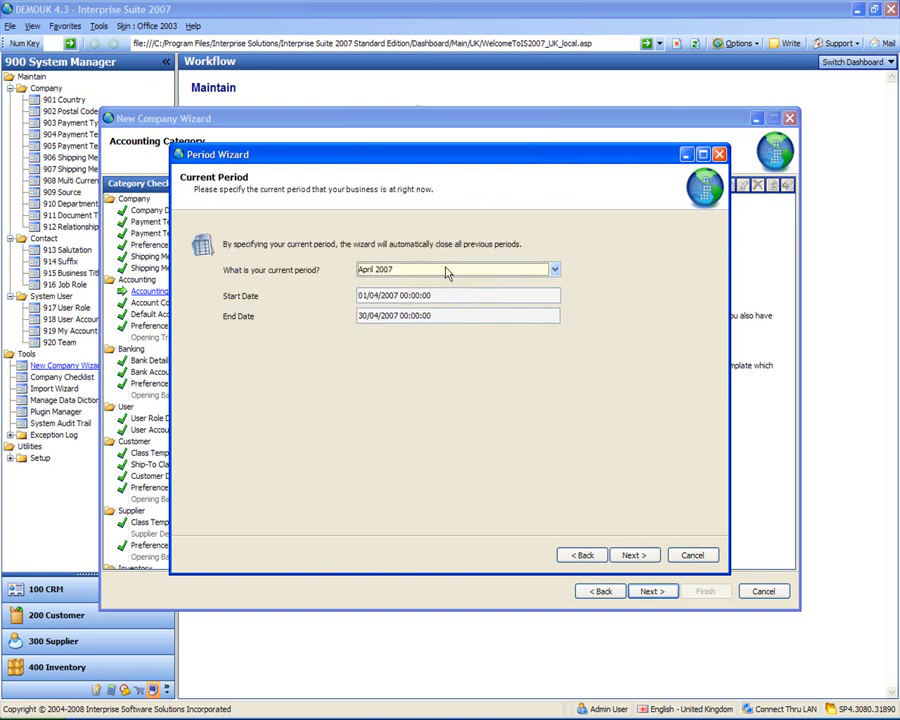
pyautogui.click(555, 270)
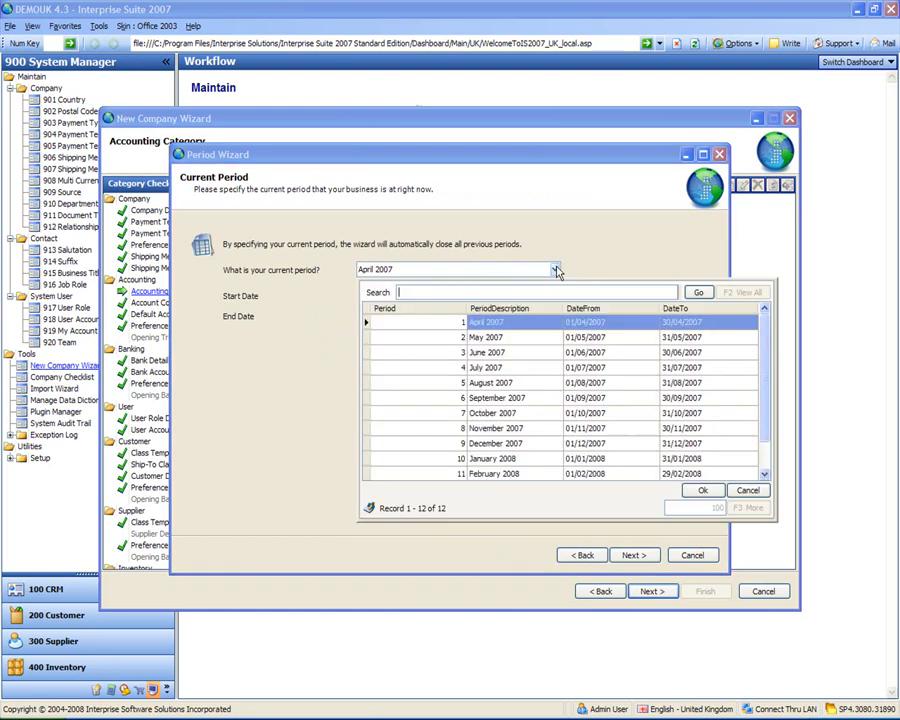
pyautogui.click(497, 449)
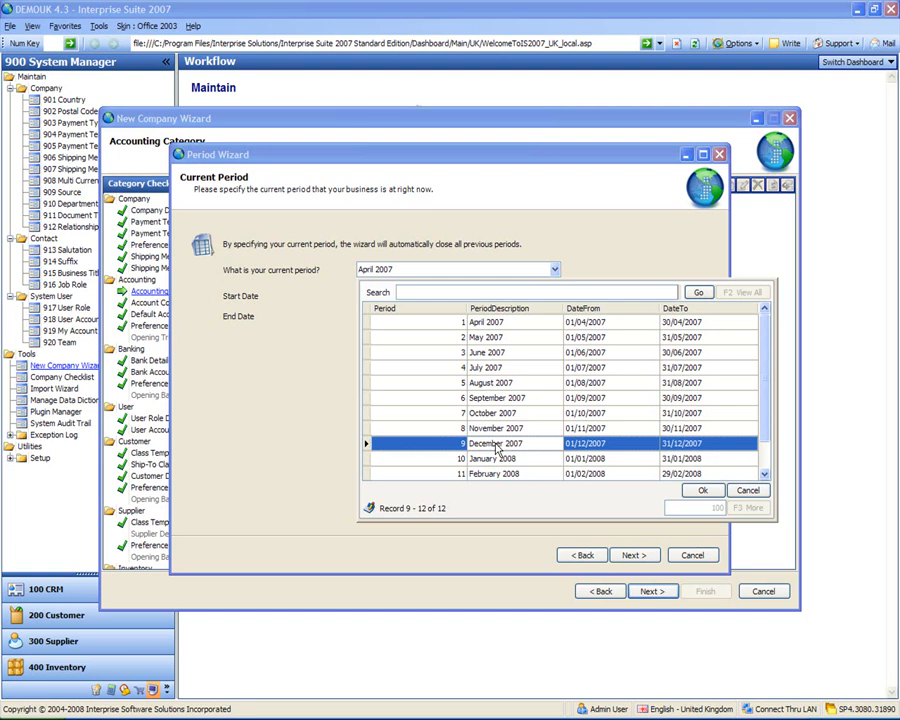
pyautogui.click(701, 489)
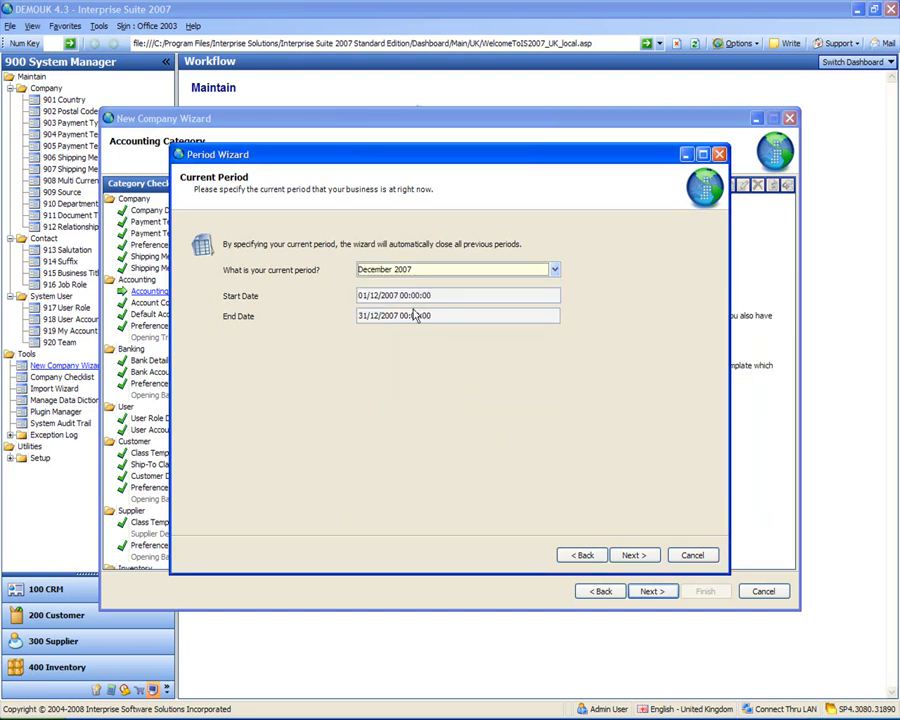
pyautogui.click(634, 557)
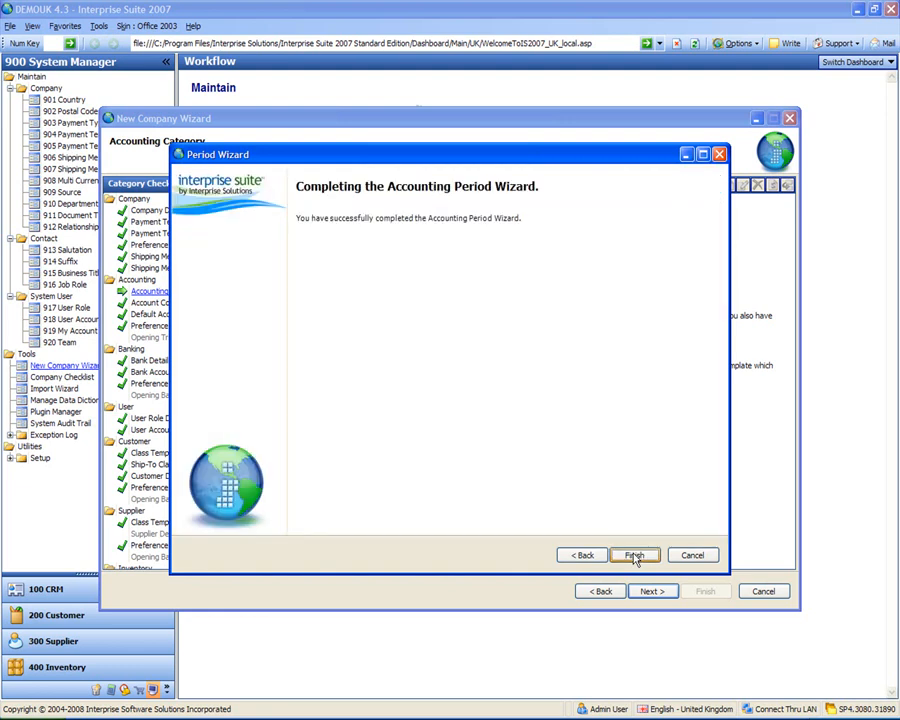
# Generate the twelve periods April 2007 to March 2008 and finish the New Company Wizard
pyautogui.click(634, 556)
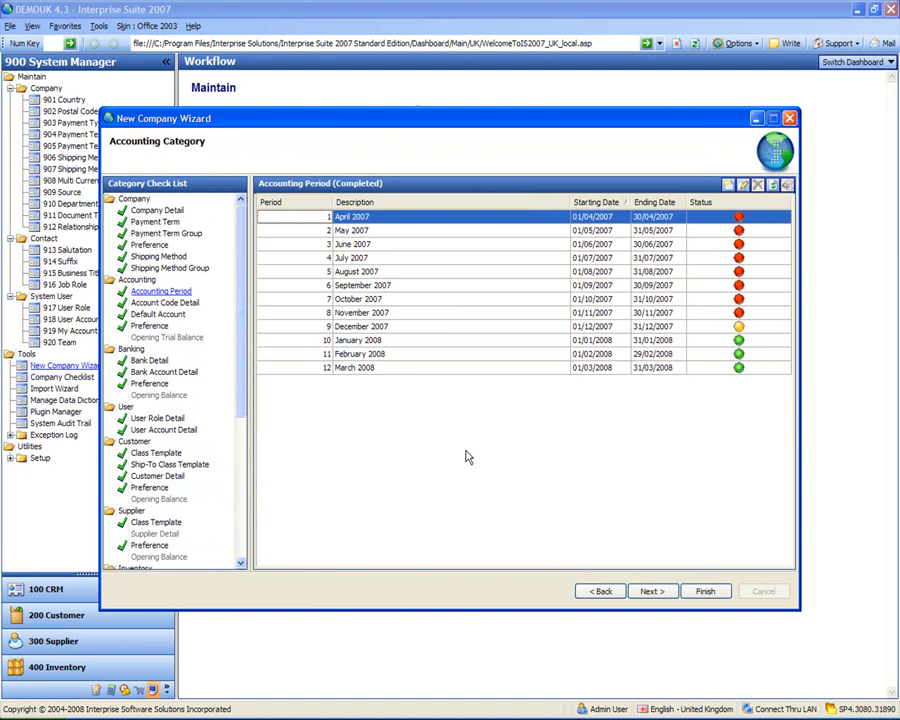
pyautogui.moveTo(740, 220)
pyautogui.click(706, 592)
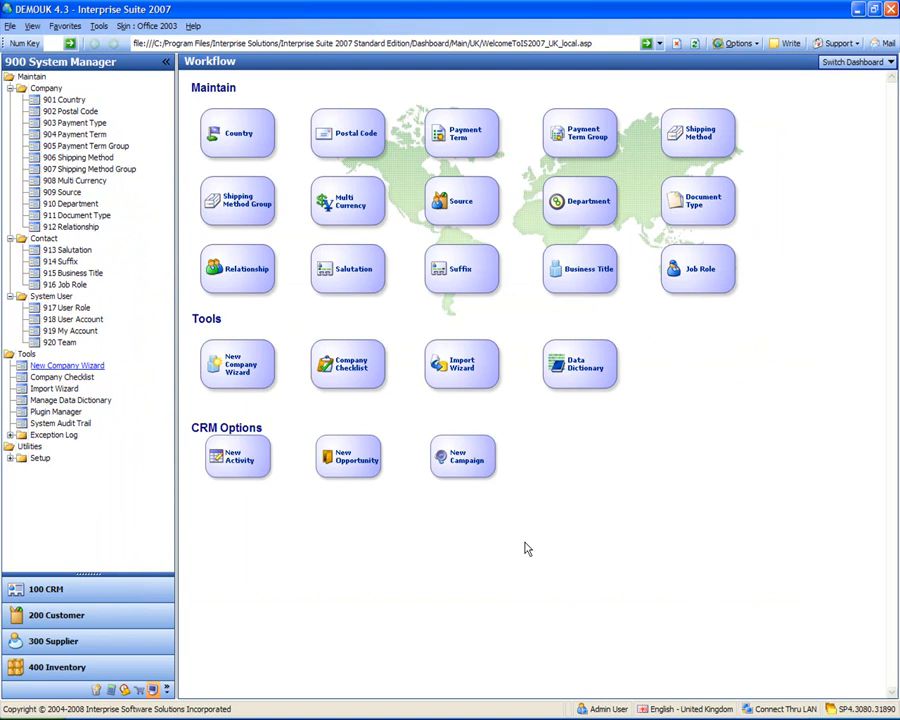
# Sign out of DEMOUK and select Dangerous Toys R Us as the company on the Sign In panel
pyautogui.click(9, 27)
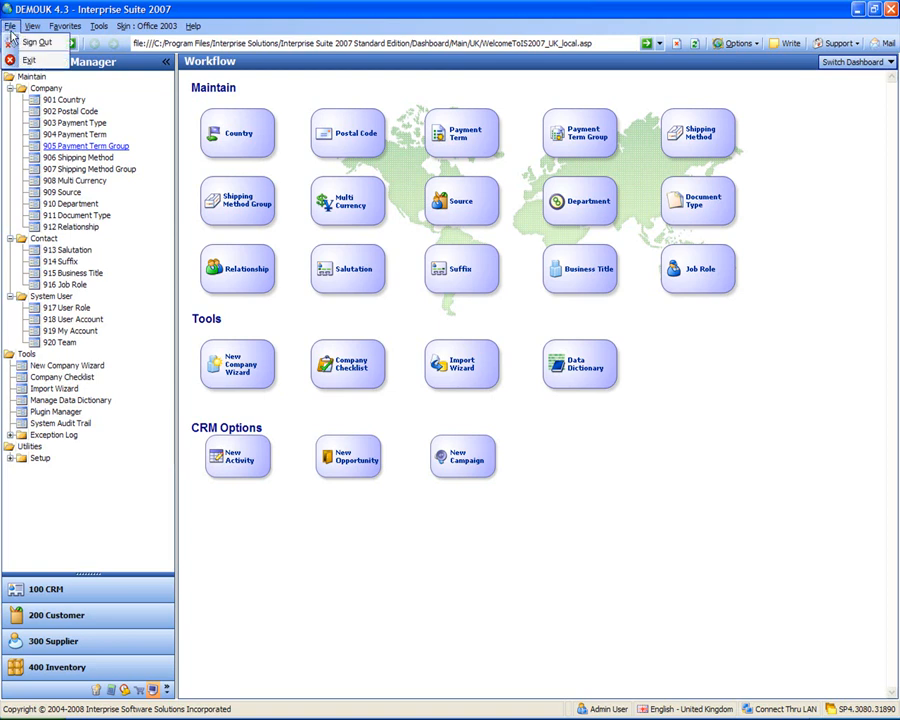
pyautogui.click(30, 42)
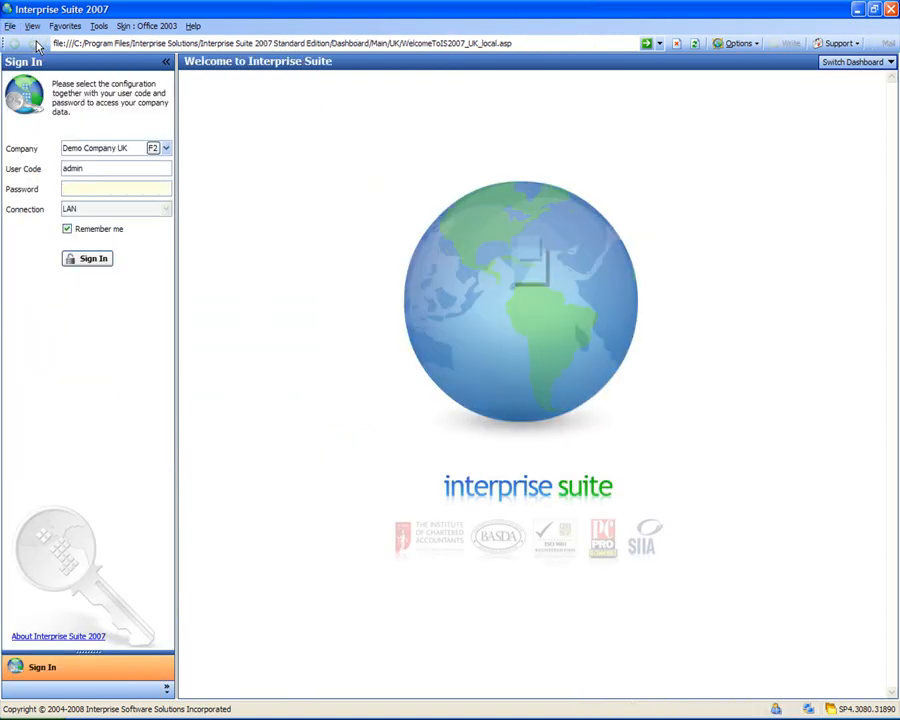
pyautogui.click(167, 149)
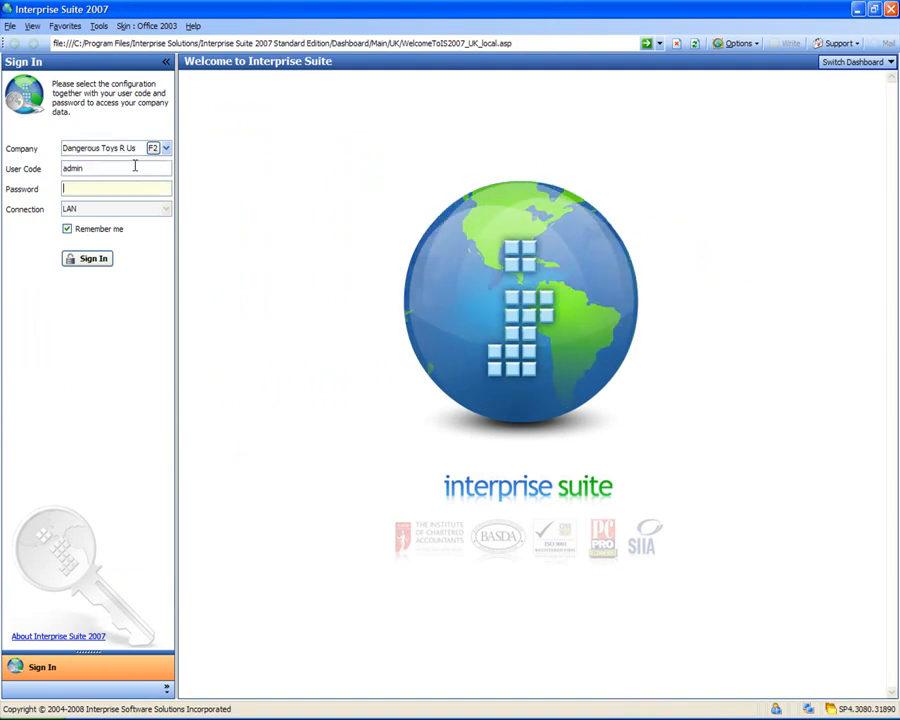
pyautogui.click(135, 166)
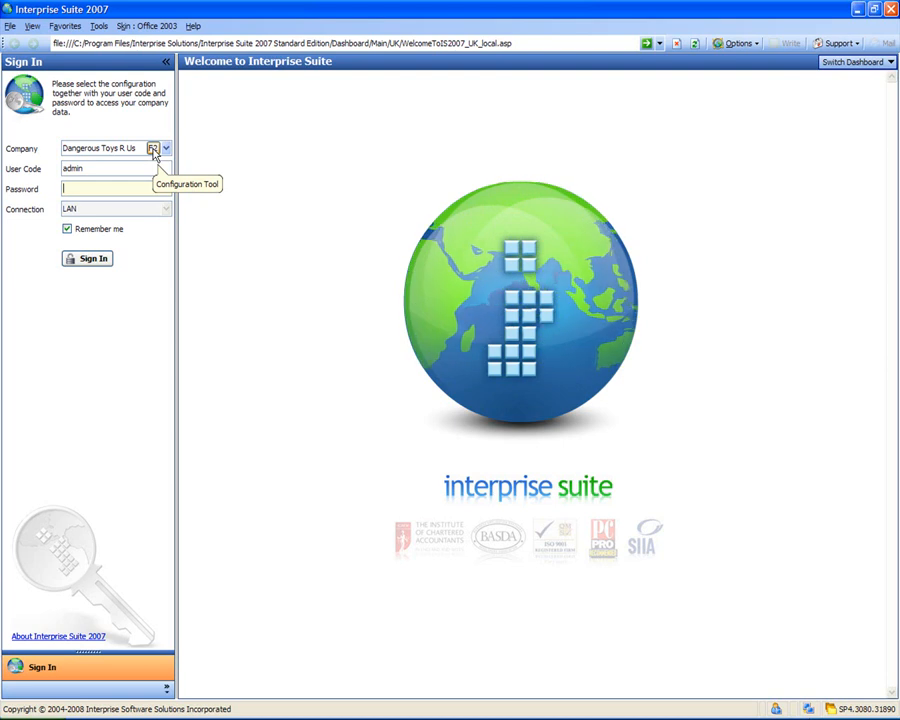
pyautogui.click(153, 150)
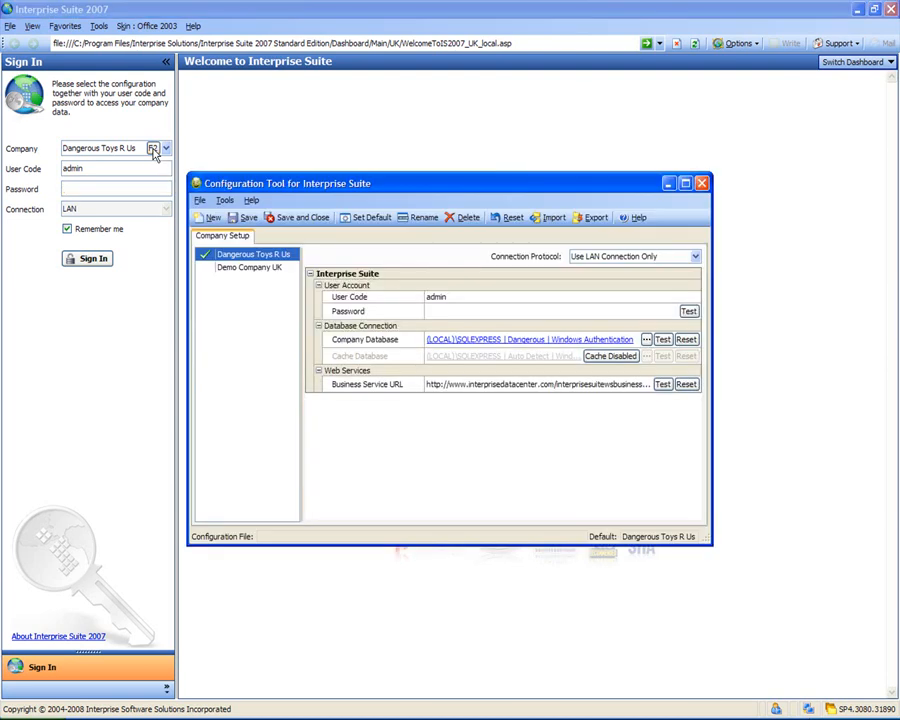
pyautogui.moveTo(393, 188); pyautogui.dragTo(405, 97)
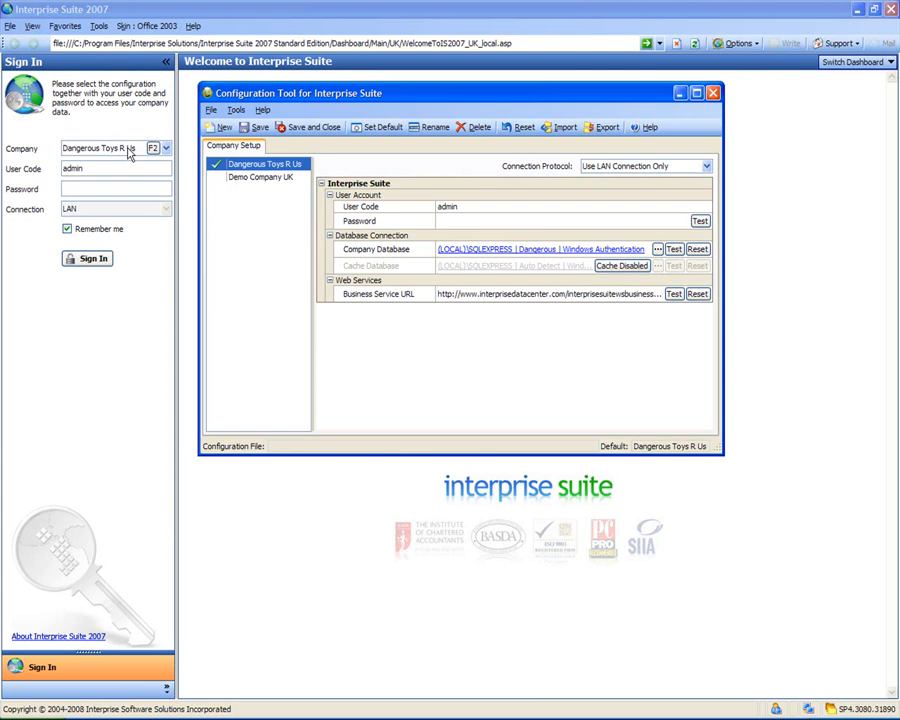
pyautogui.click(282, 178)
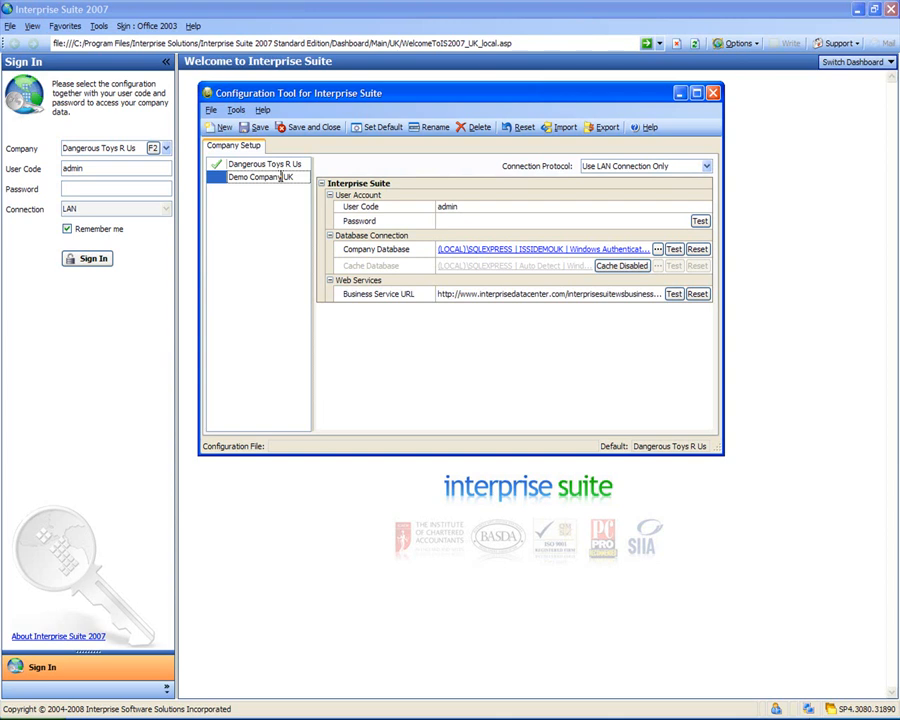
pyautogui.click(378, 128)
pyautogui.click(279, 165)
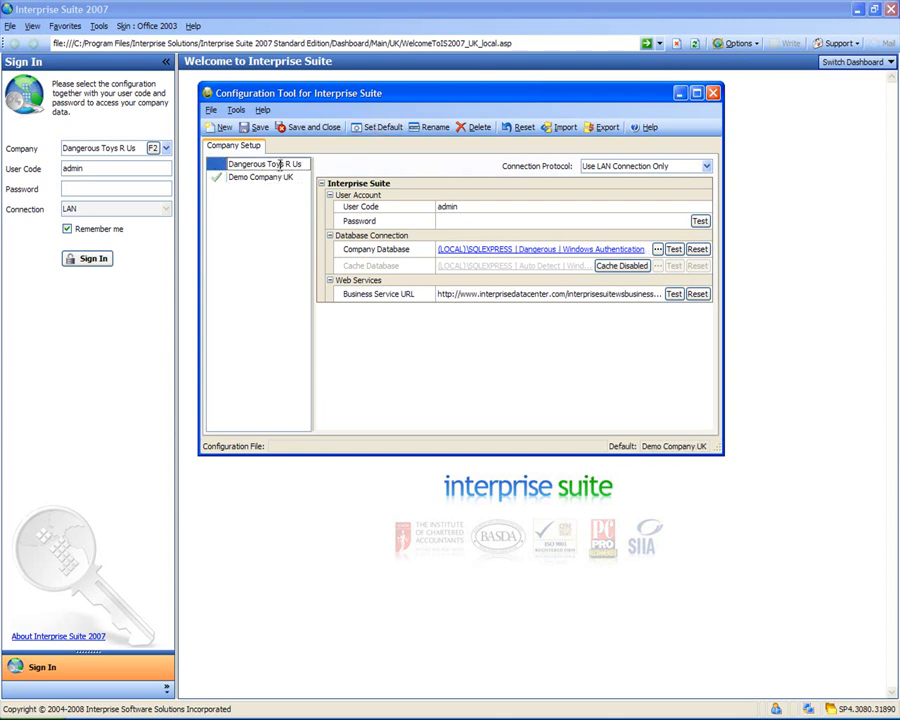
pyautogui.click(376, 133)
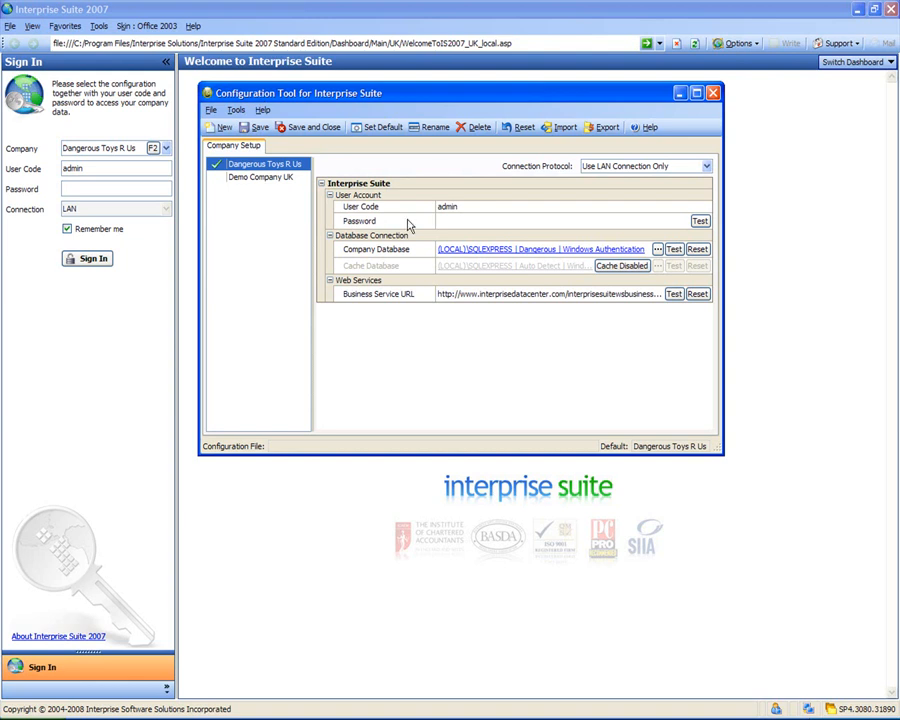
pyautogui.click(261, 179)
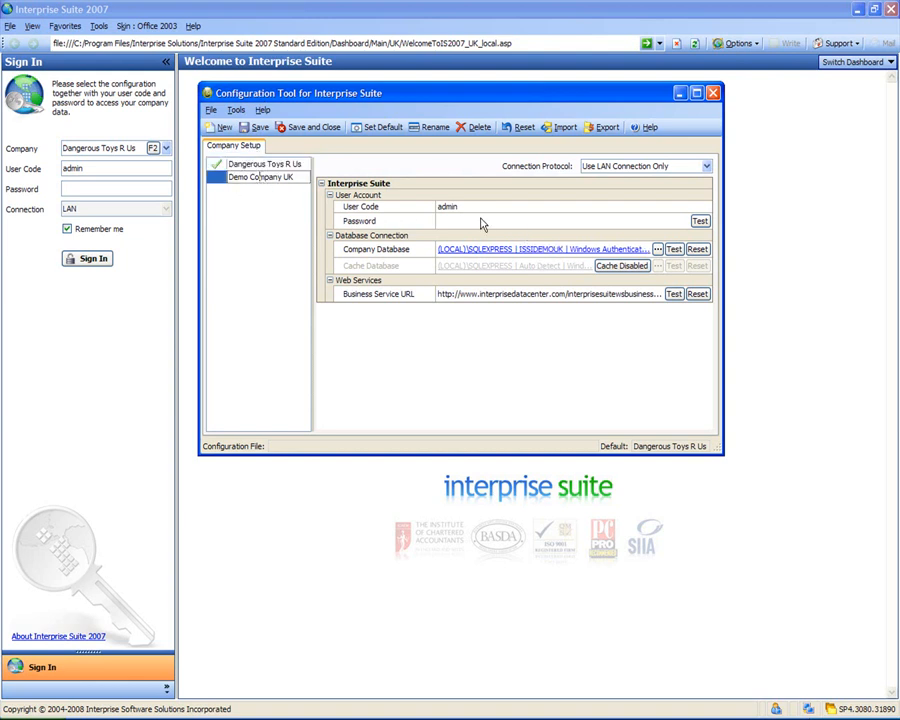
pyautogui.click(241, 163)
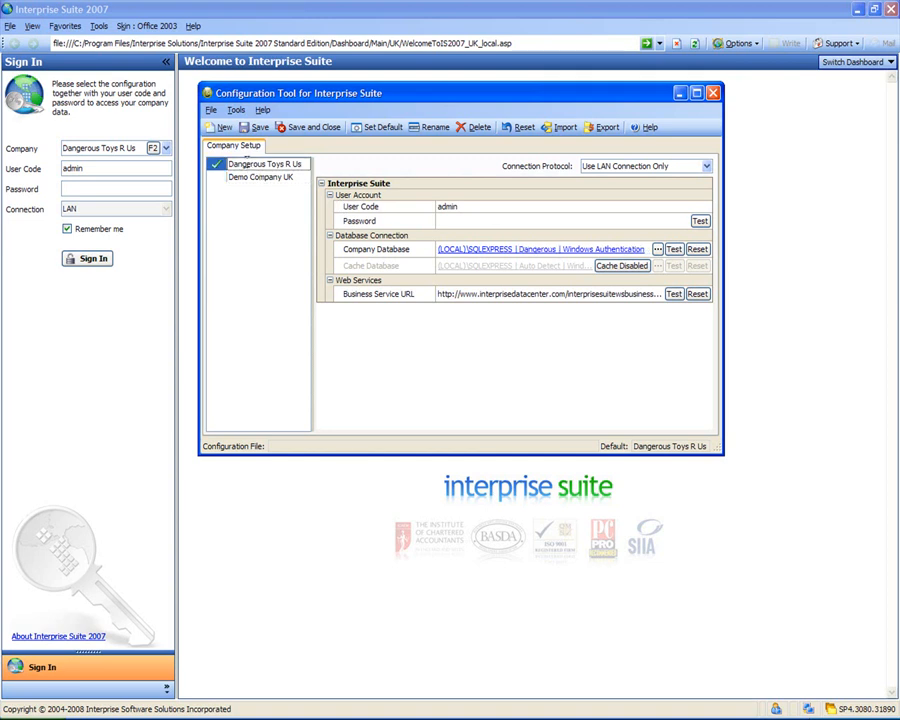
pyautogui.click(537, 252)
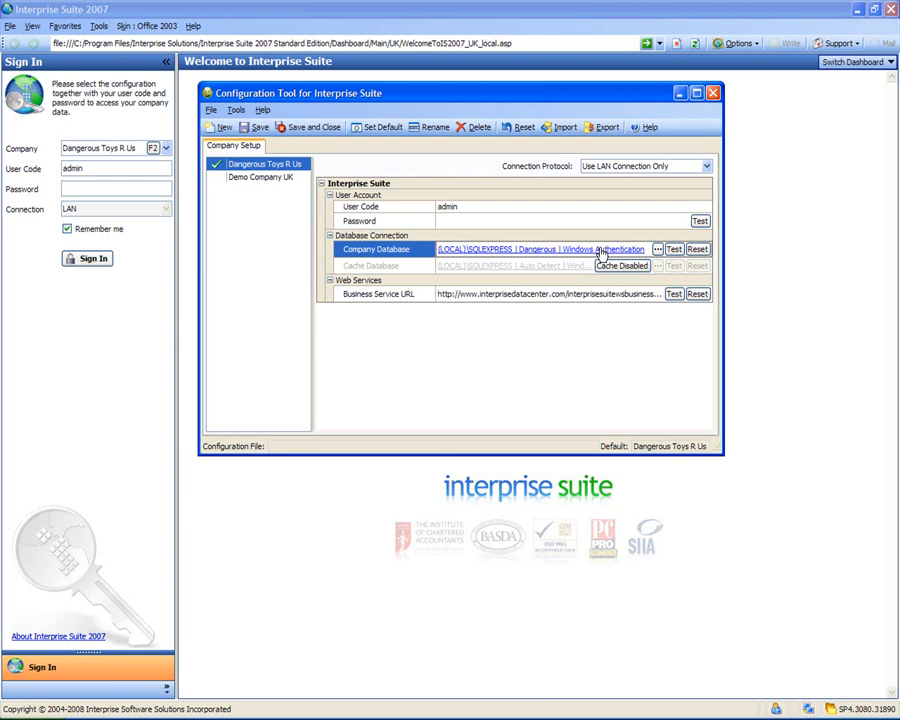
# Successfully test the Dangerous database on (LOCAL)\SQLEXPRESS with Windows Authentication, then keep the settings
pyautogui.click(538, 251)
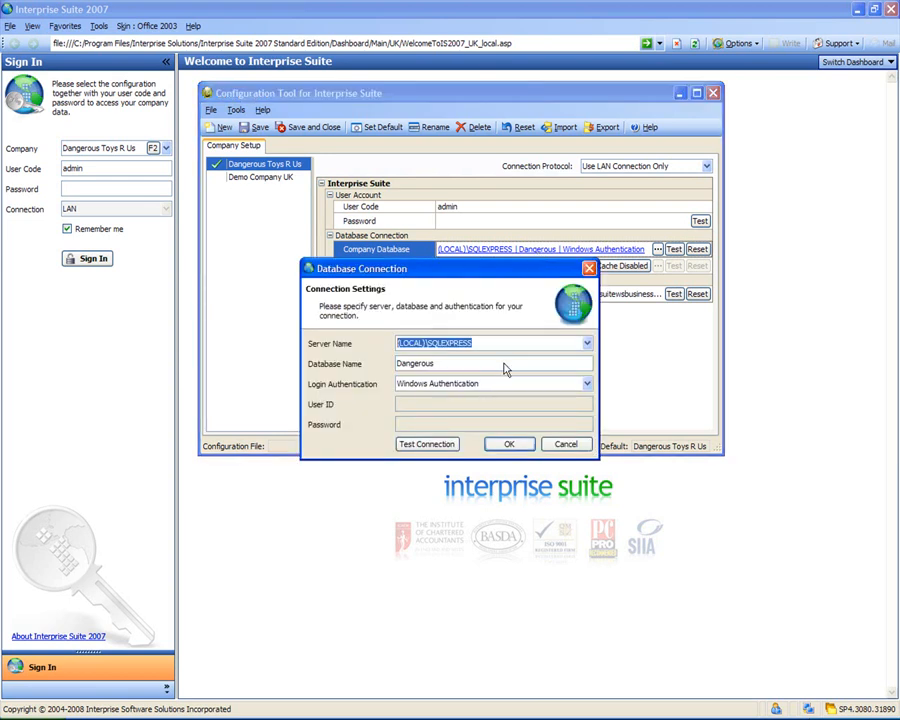
pyautogui.click(494, 364)
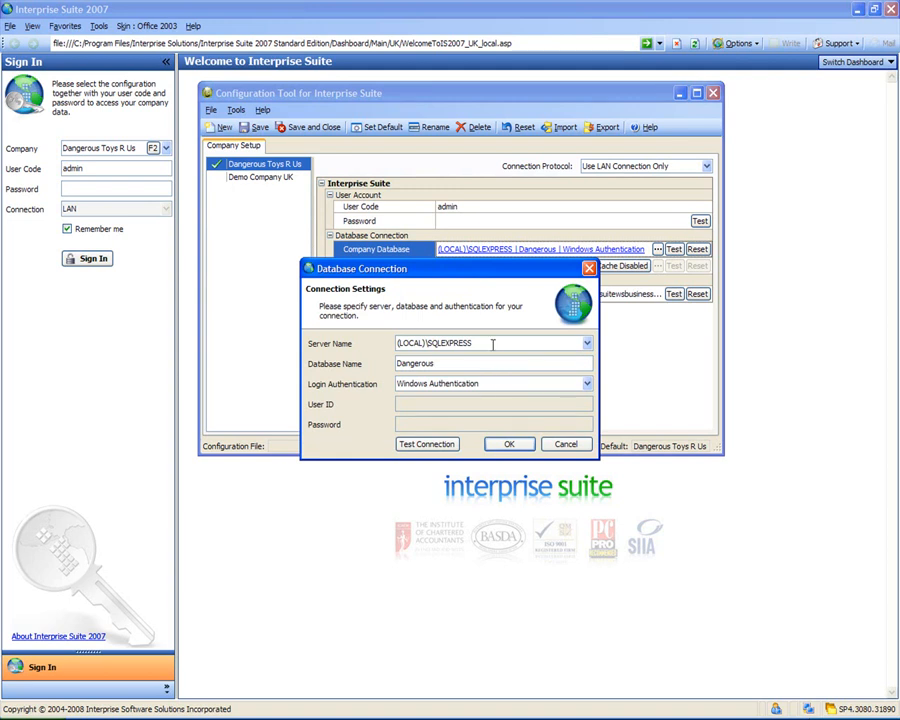
pyautogui.click(434, 385)
pyautogui.click(434, 388)
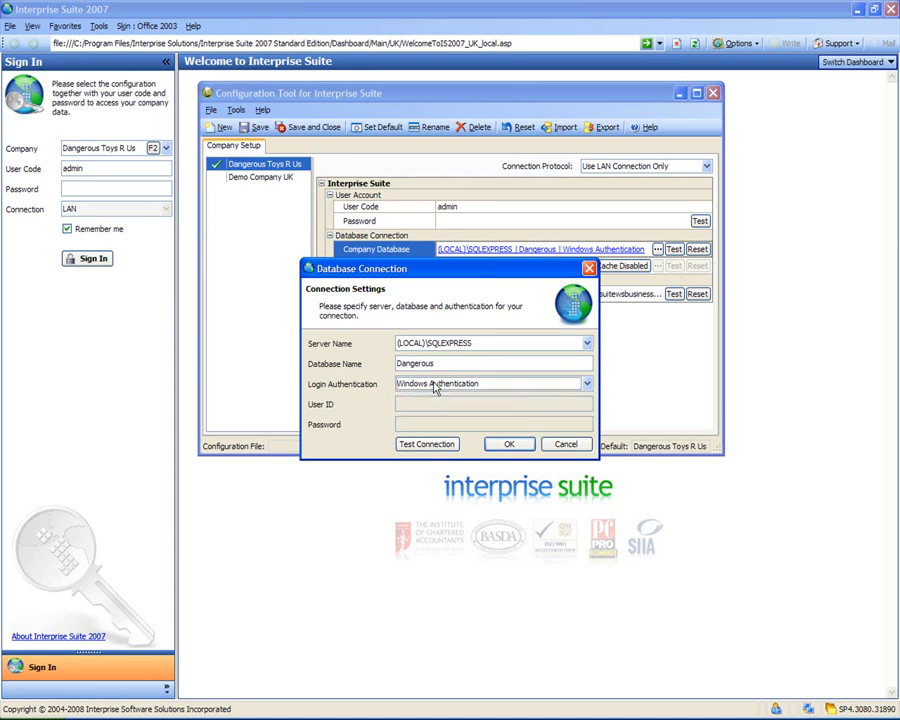
pyautogui.click(428, 445)
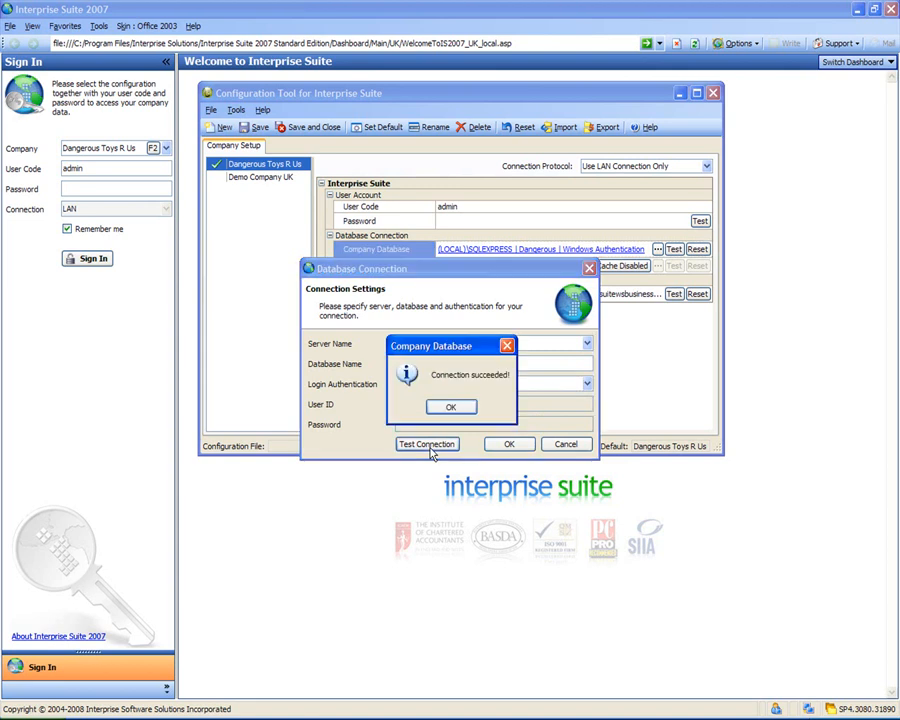
pyautogui.click(450, 406)
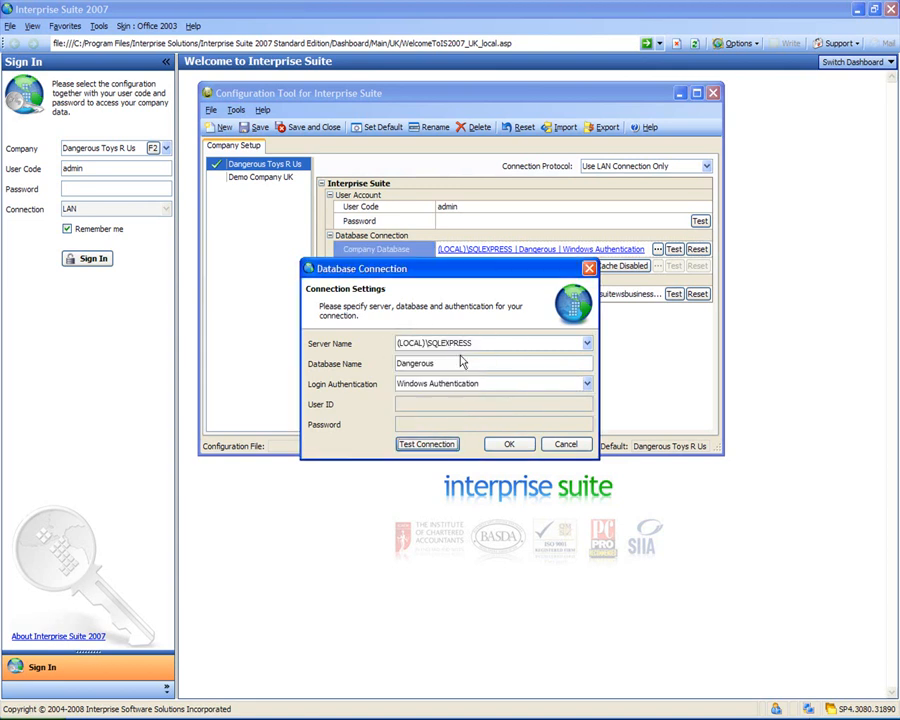
pyautogui.click(509, 446)
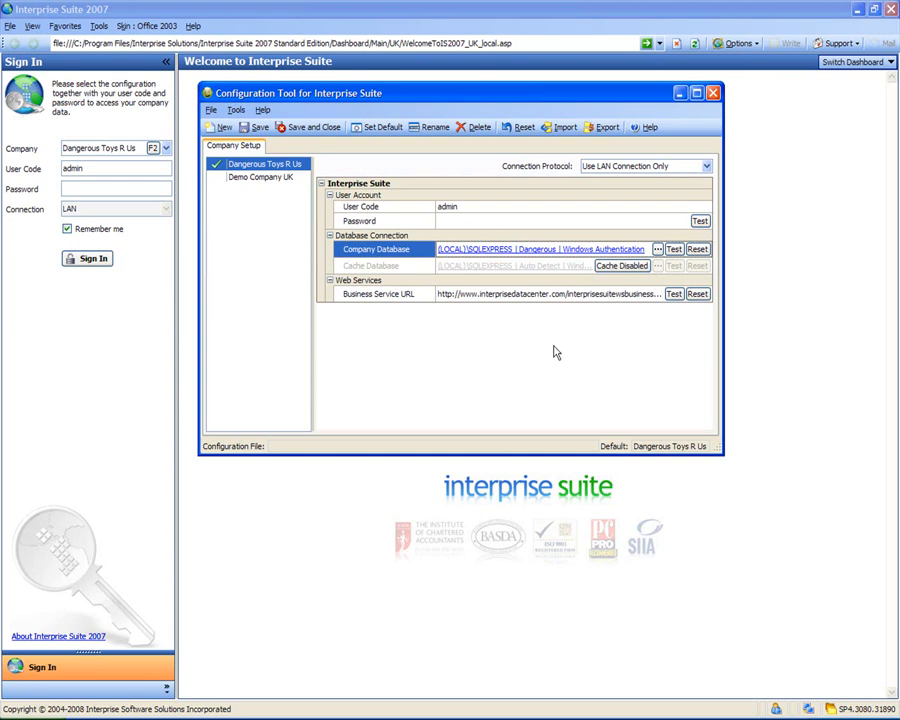
pyautogui.click(708, 169)
pyautogui.click(708, 169)
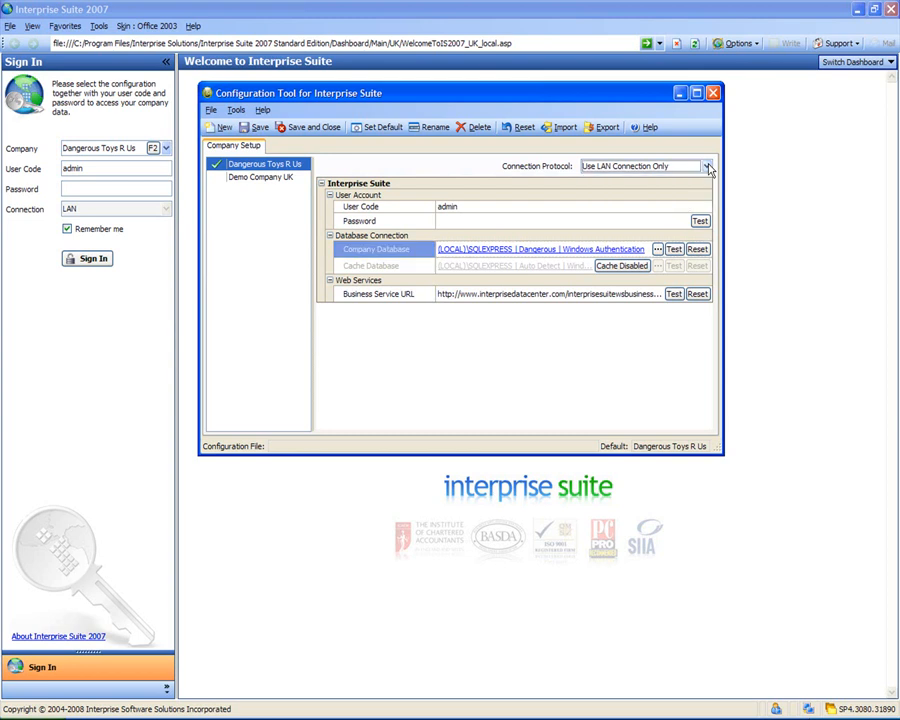
pyautogui.click(621, 266)
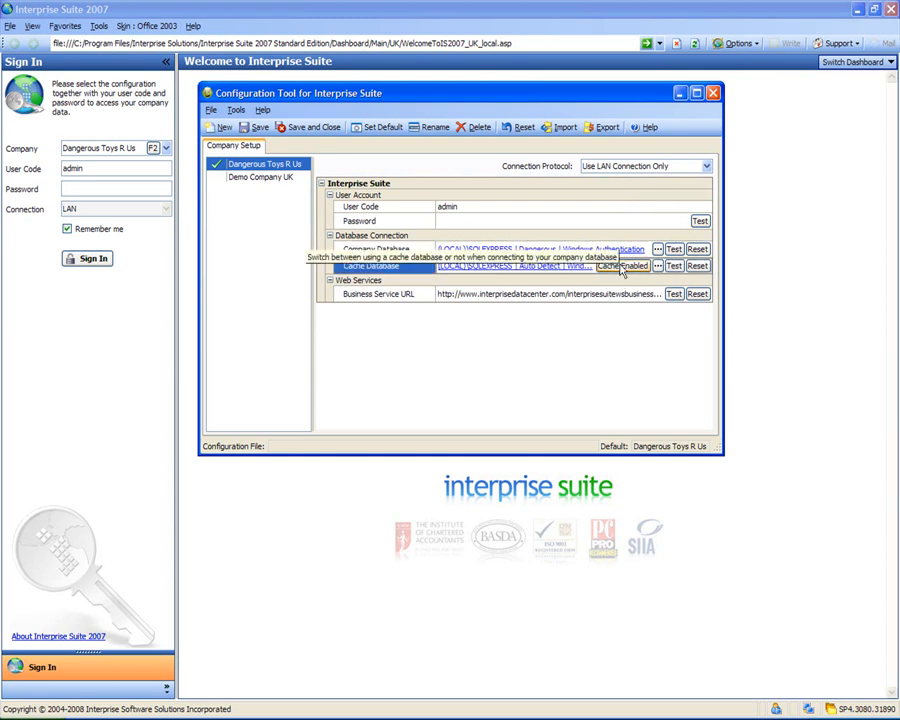
pyautogui.click(621, 266)
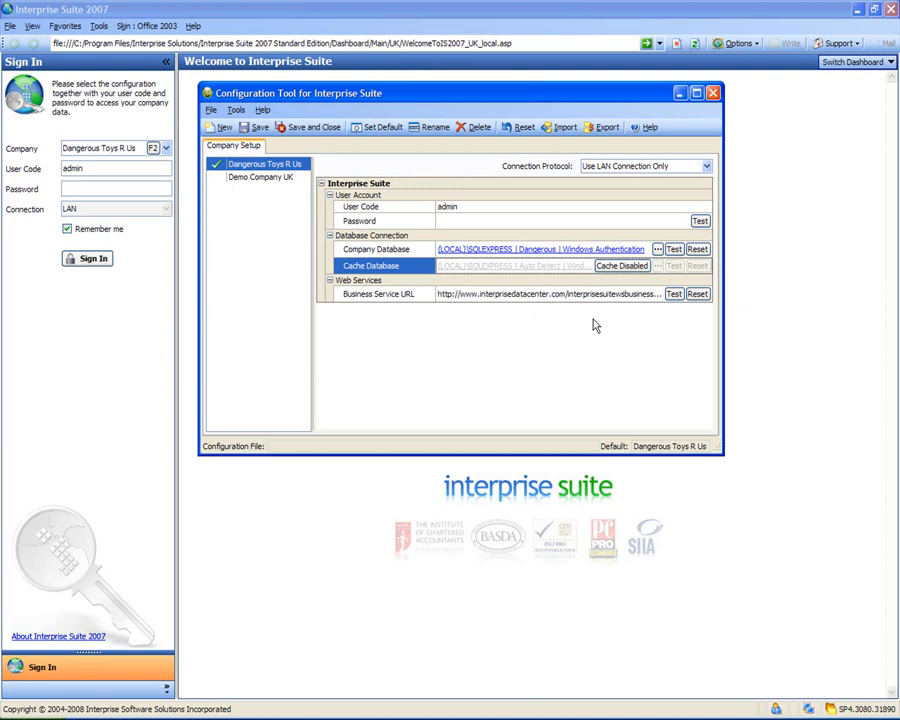
pyautogui.click(612, 294)
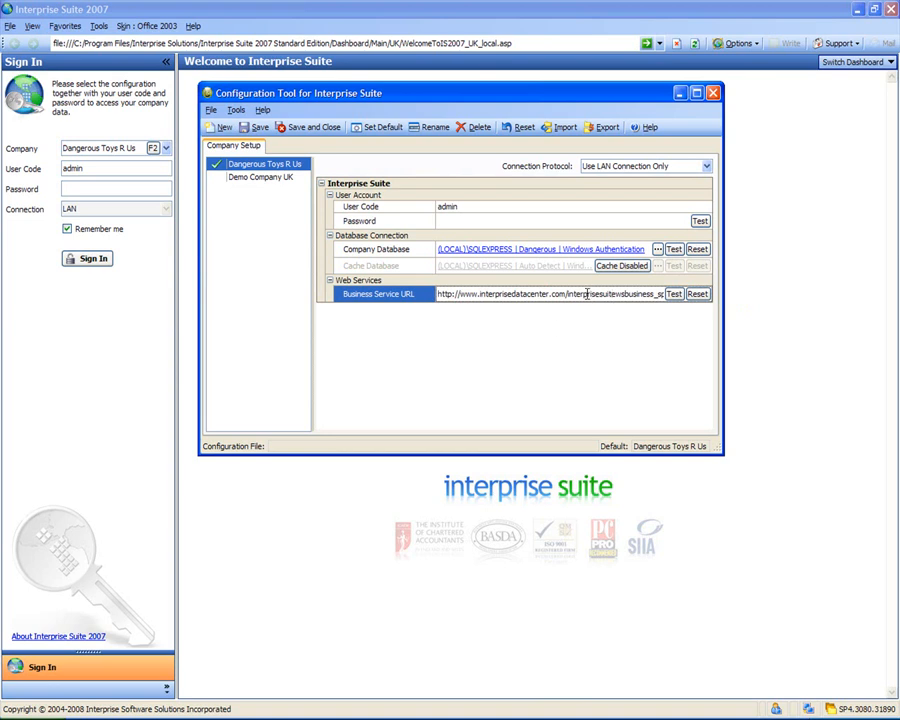
pyautogui.moveTo(587, 294); pyautogui.dragTo(448, 306)
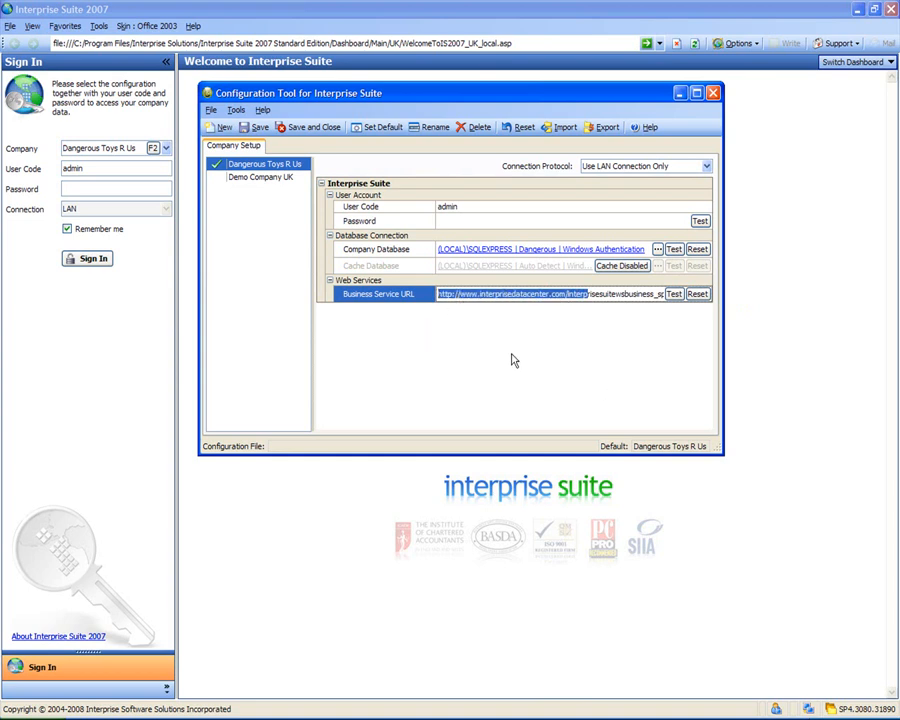
pyautogui.click(527, 347)
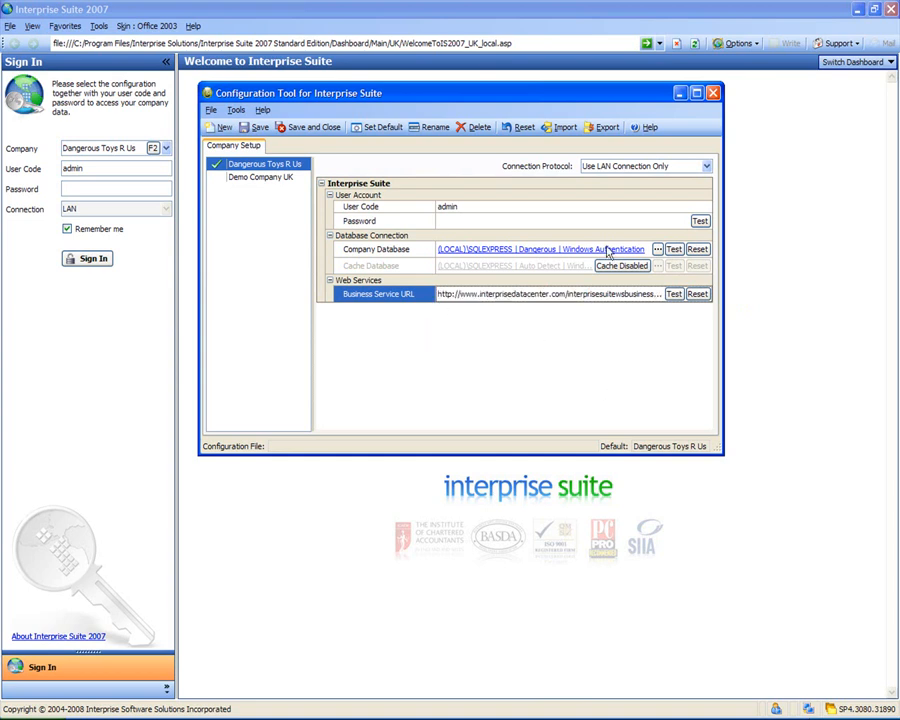
pyautogui.click(652, 167)
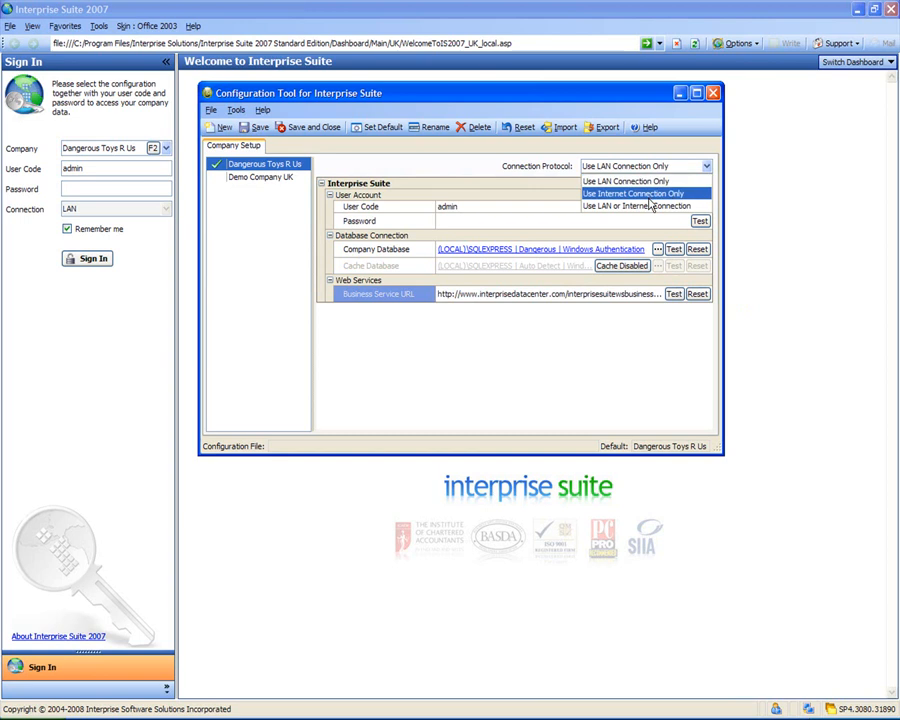
pyautogui.click(543, 375)
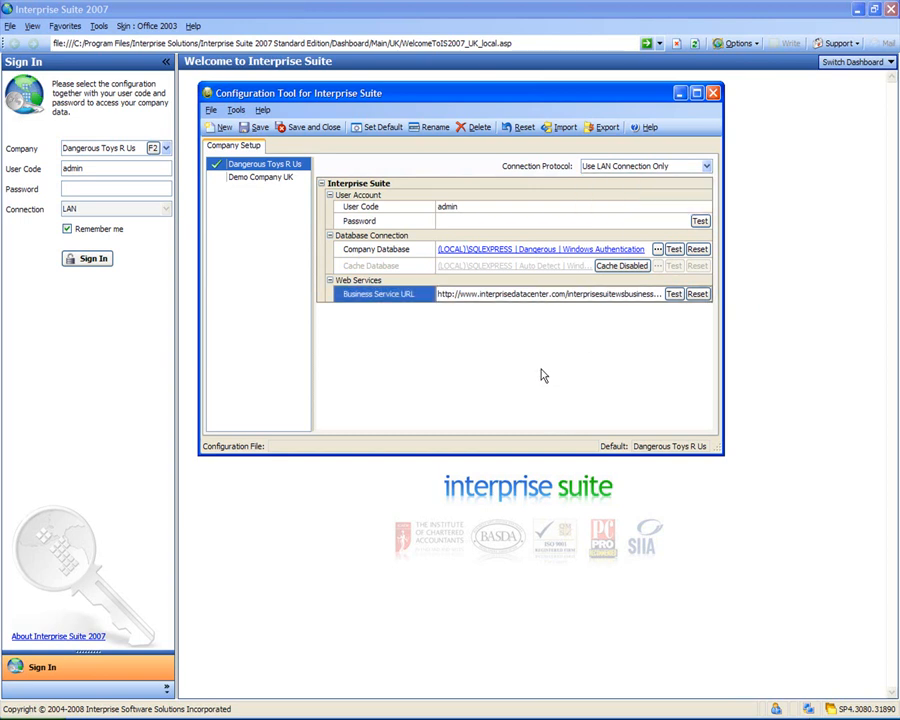
# Close the Configuration Tool and sign in to Dangerous Toys R Us with the account password
pyautogui.click(714, 94)
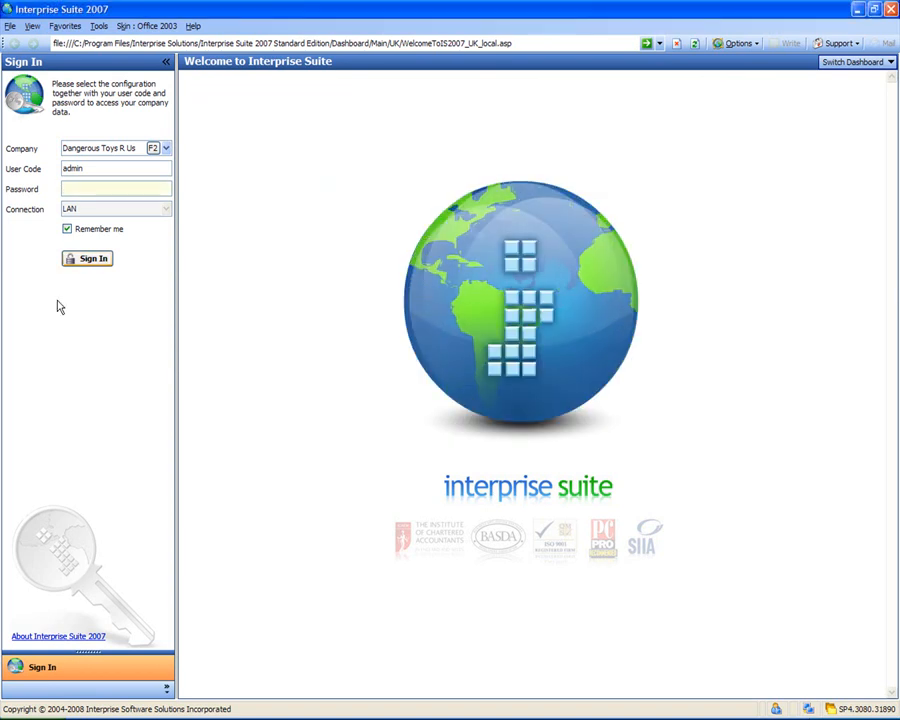
pyautogui.write('admin')
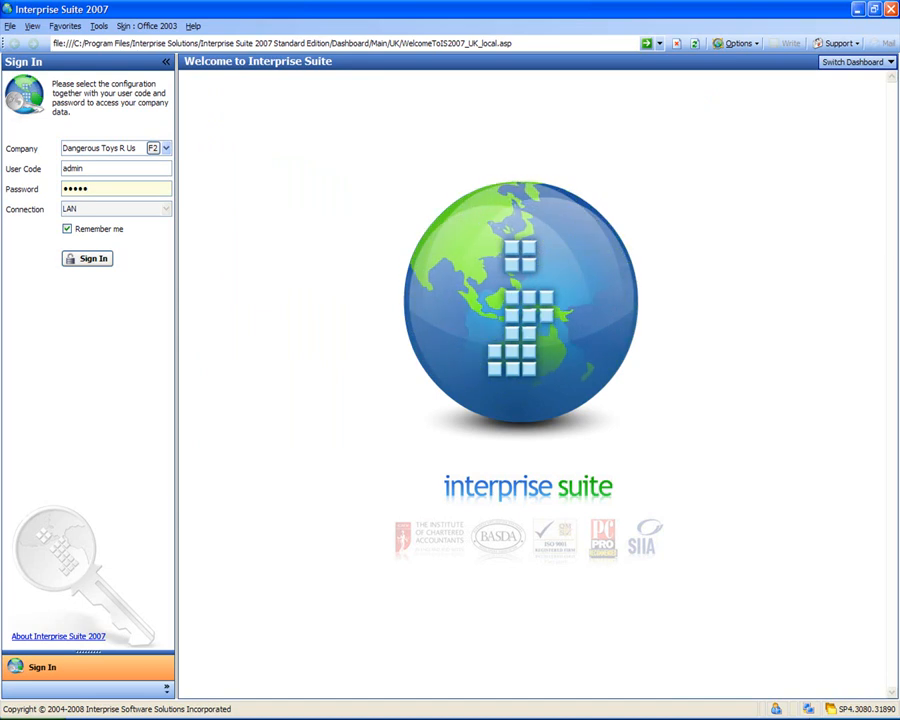
pyautogui.press('Return')
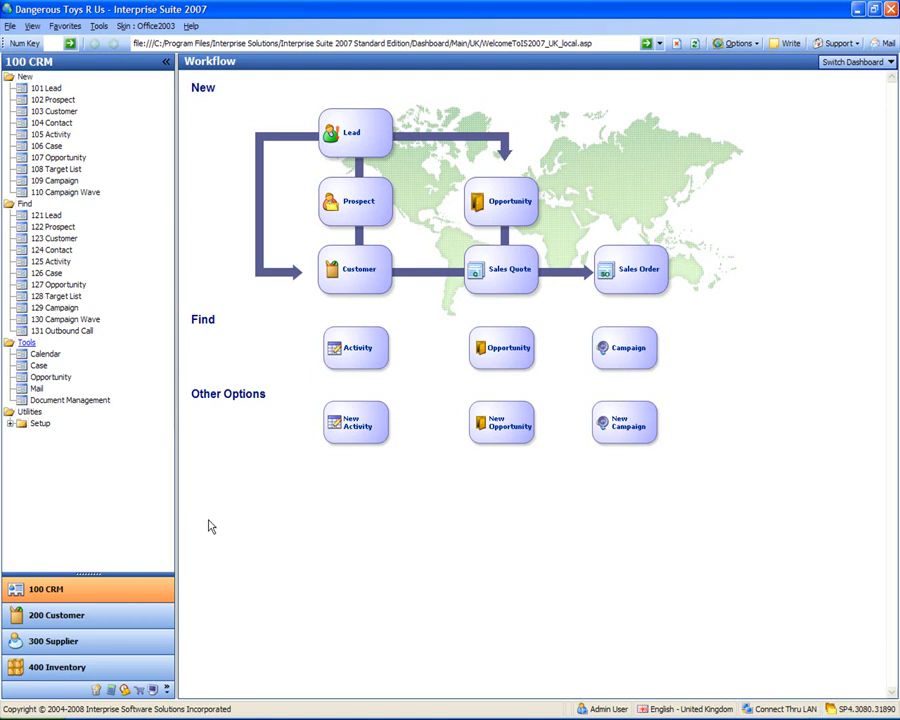
# Switch to the 900 System Manager module to show its Maintain, Tools and CRM Options workflow
pyautogui.click(153, 690)
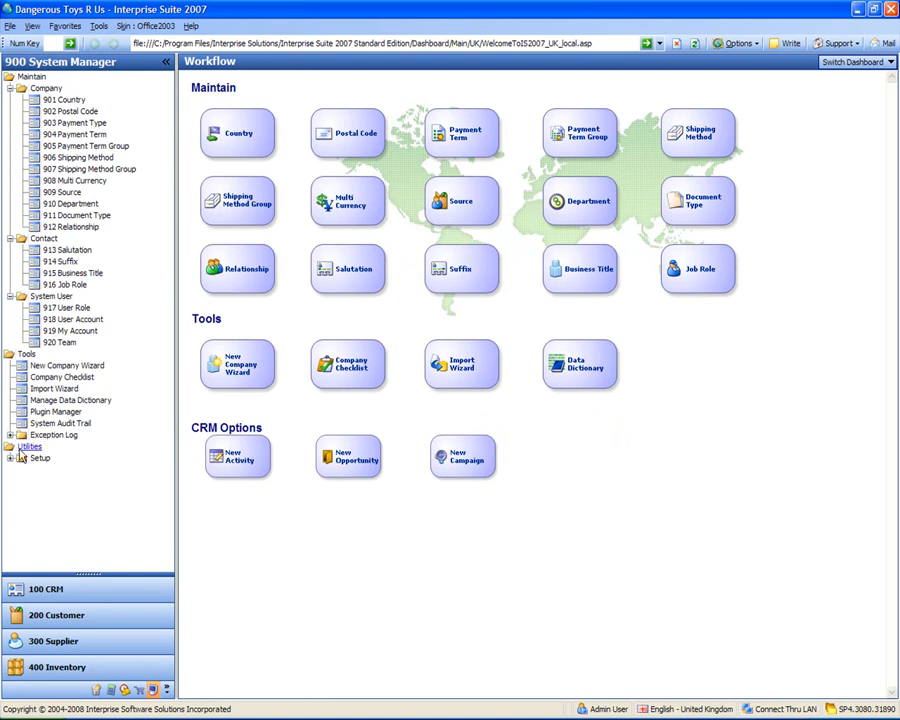
pyautogui.click(60, 378)
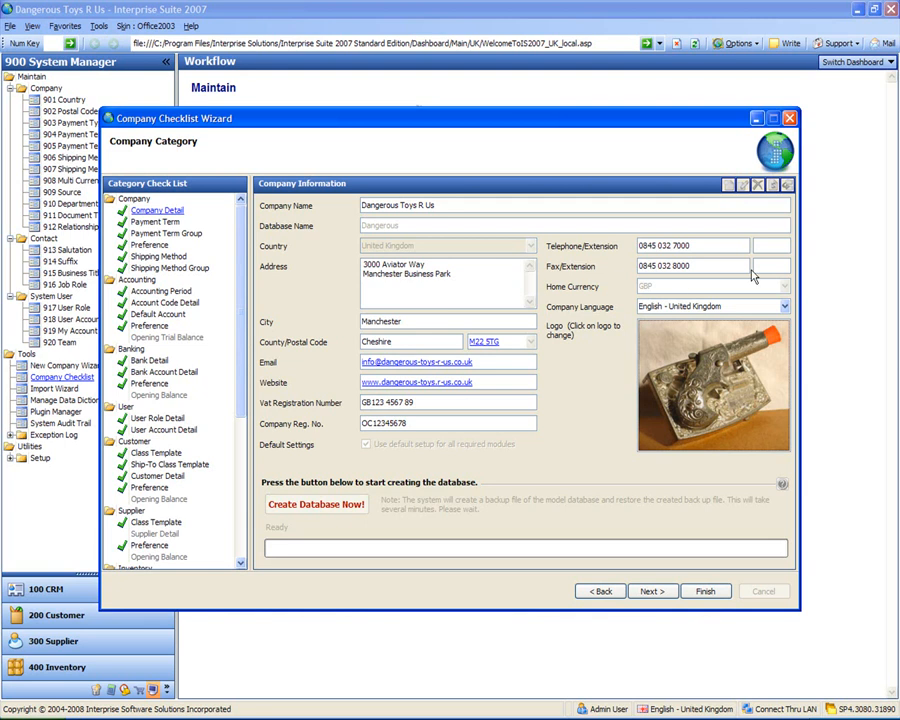
pyautogui.click(705, 266)
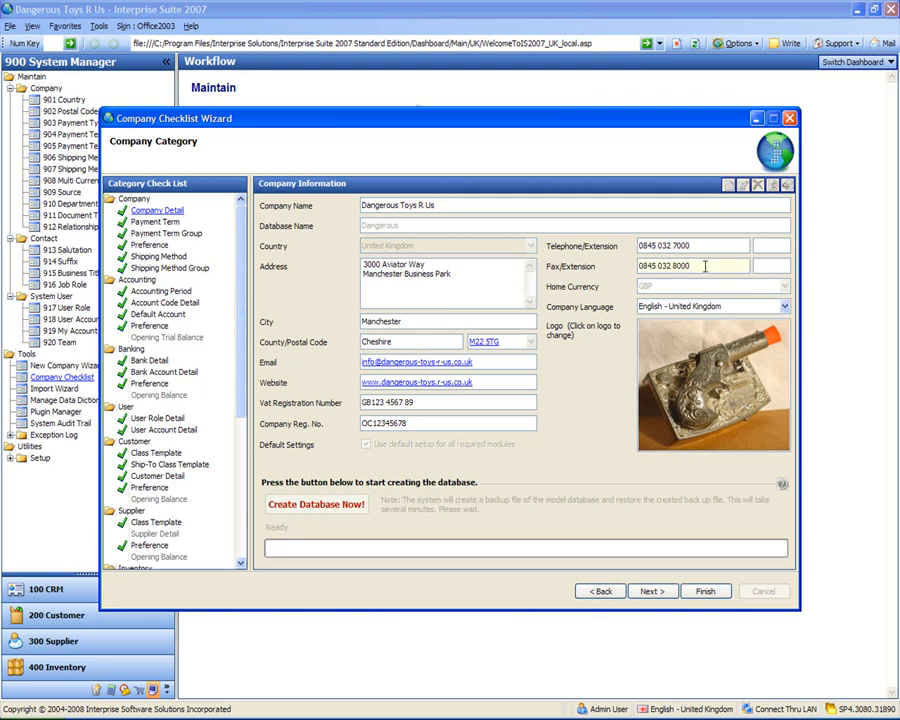
pyautogui.click(705, 592)
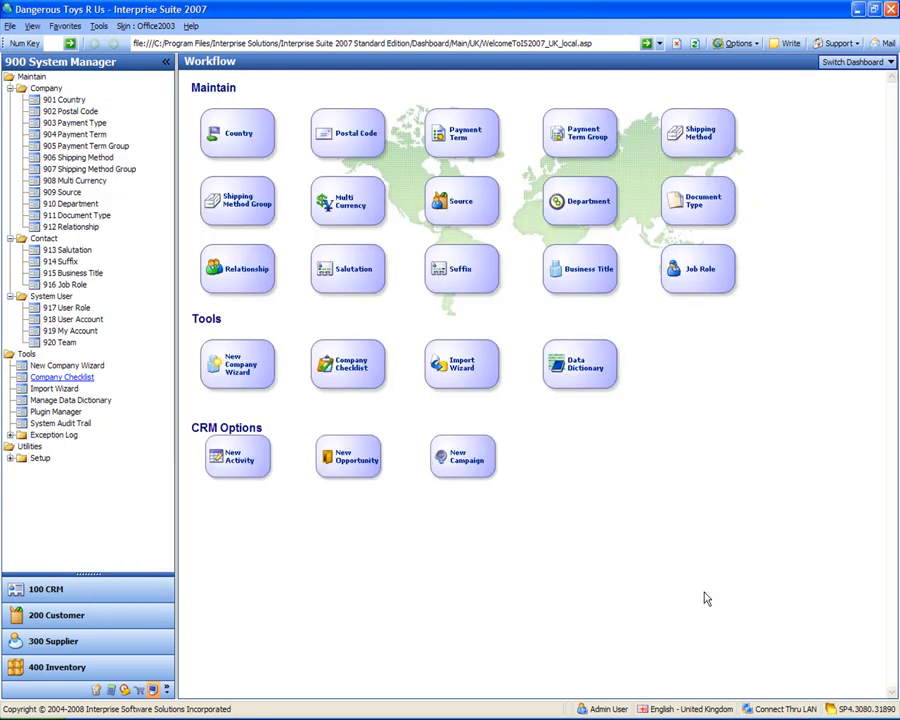